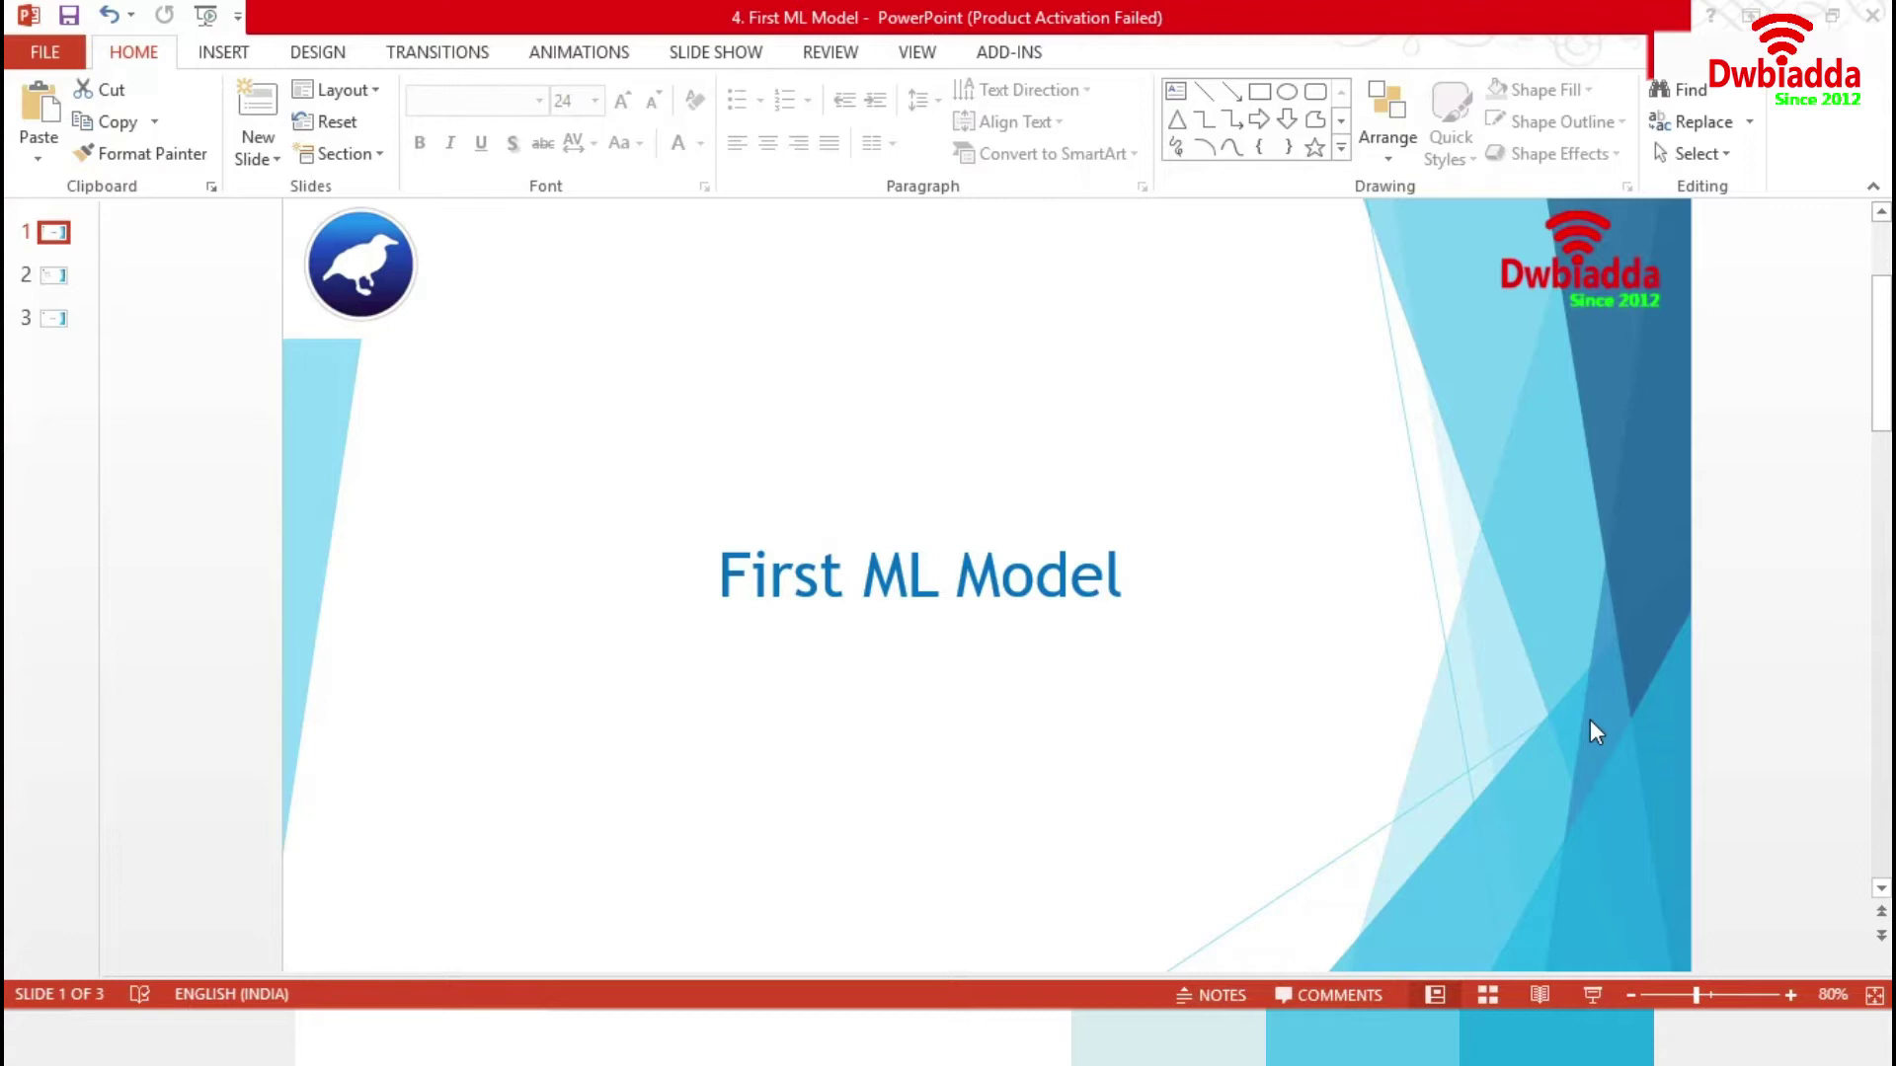
# Step: Advance the presentation from the First ML Model slide to the Steps to follow slide
pyautogui.scroll(-1, 1494, 673)
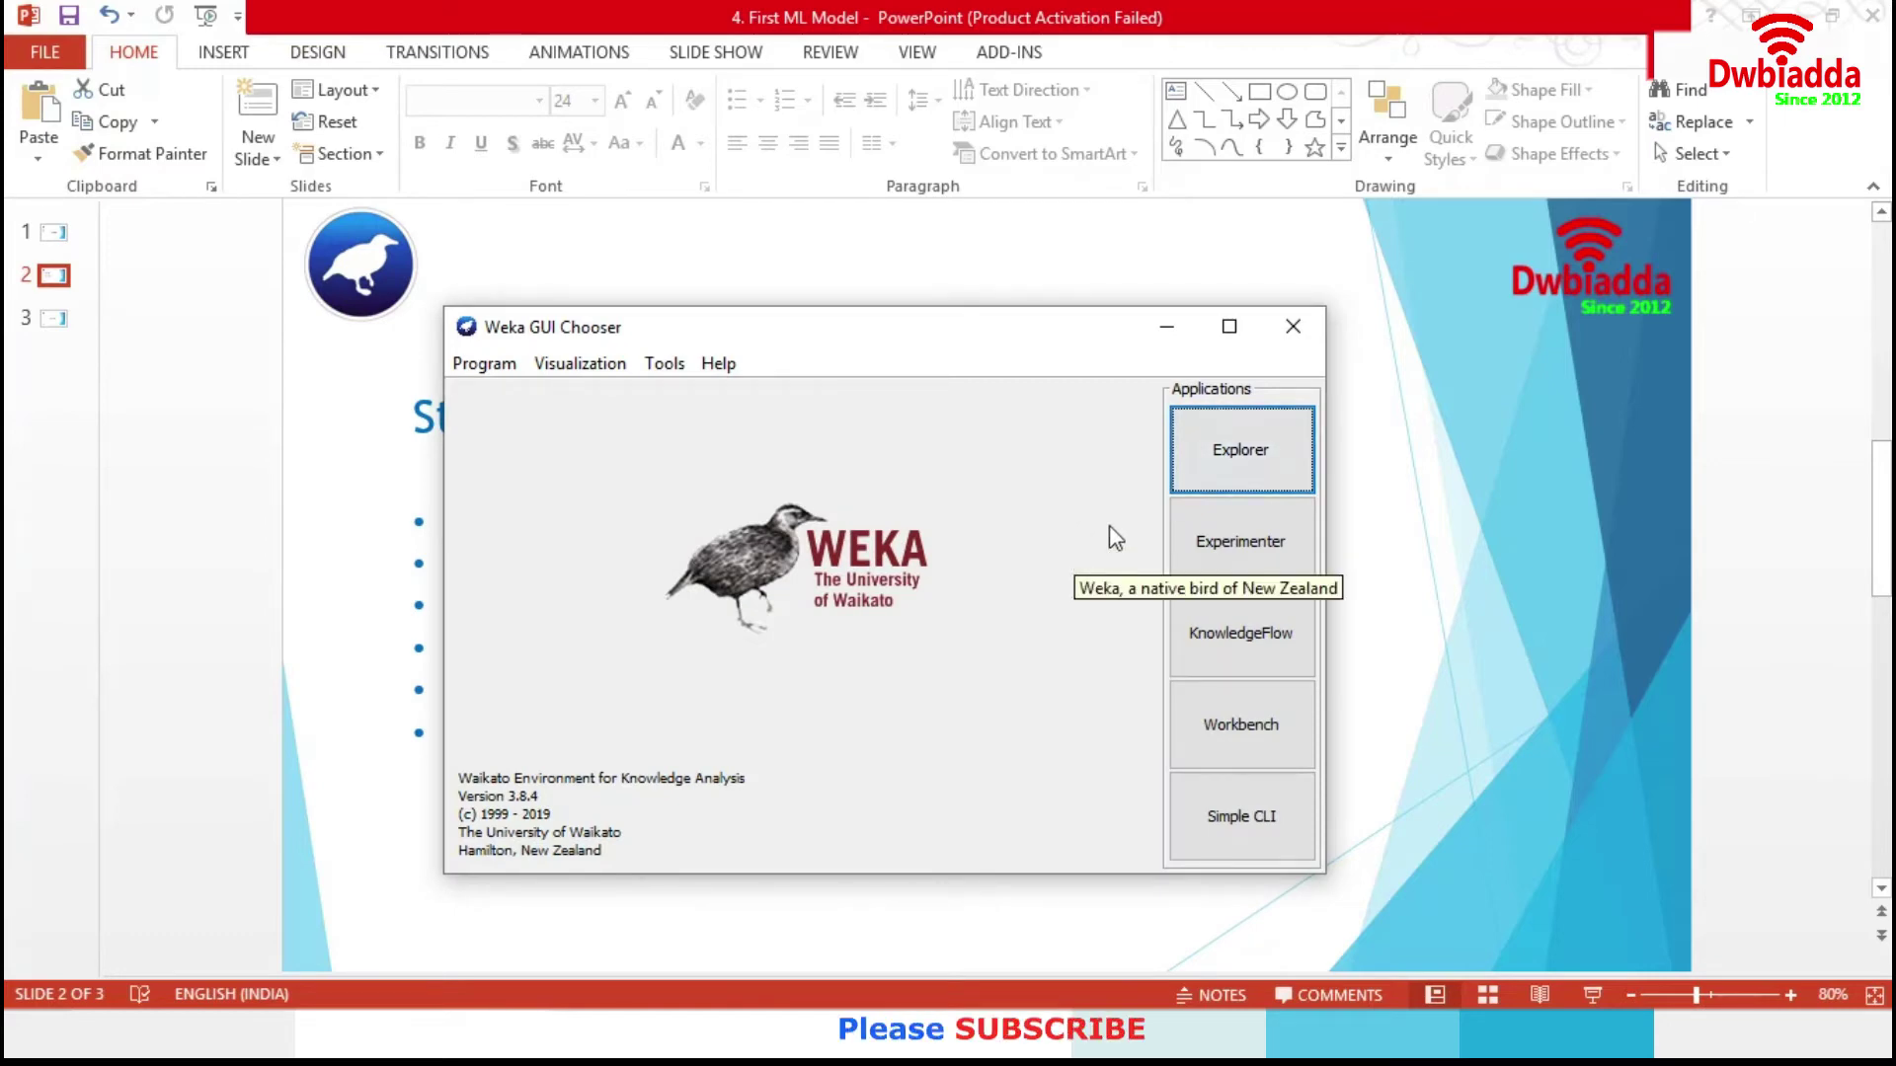
# Step: Launch Weka Explorer and load contact-lenses.arff from the weka data folder
pyautogui.click(1280, 458)
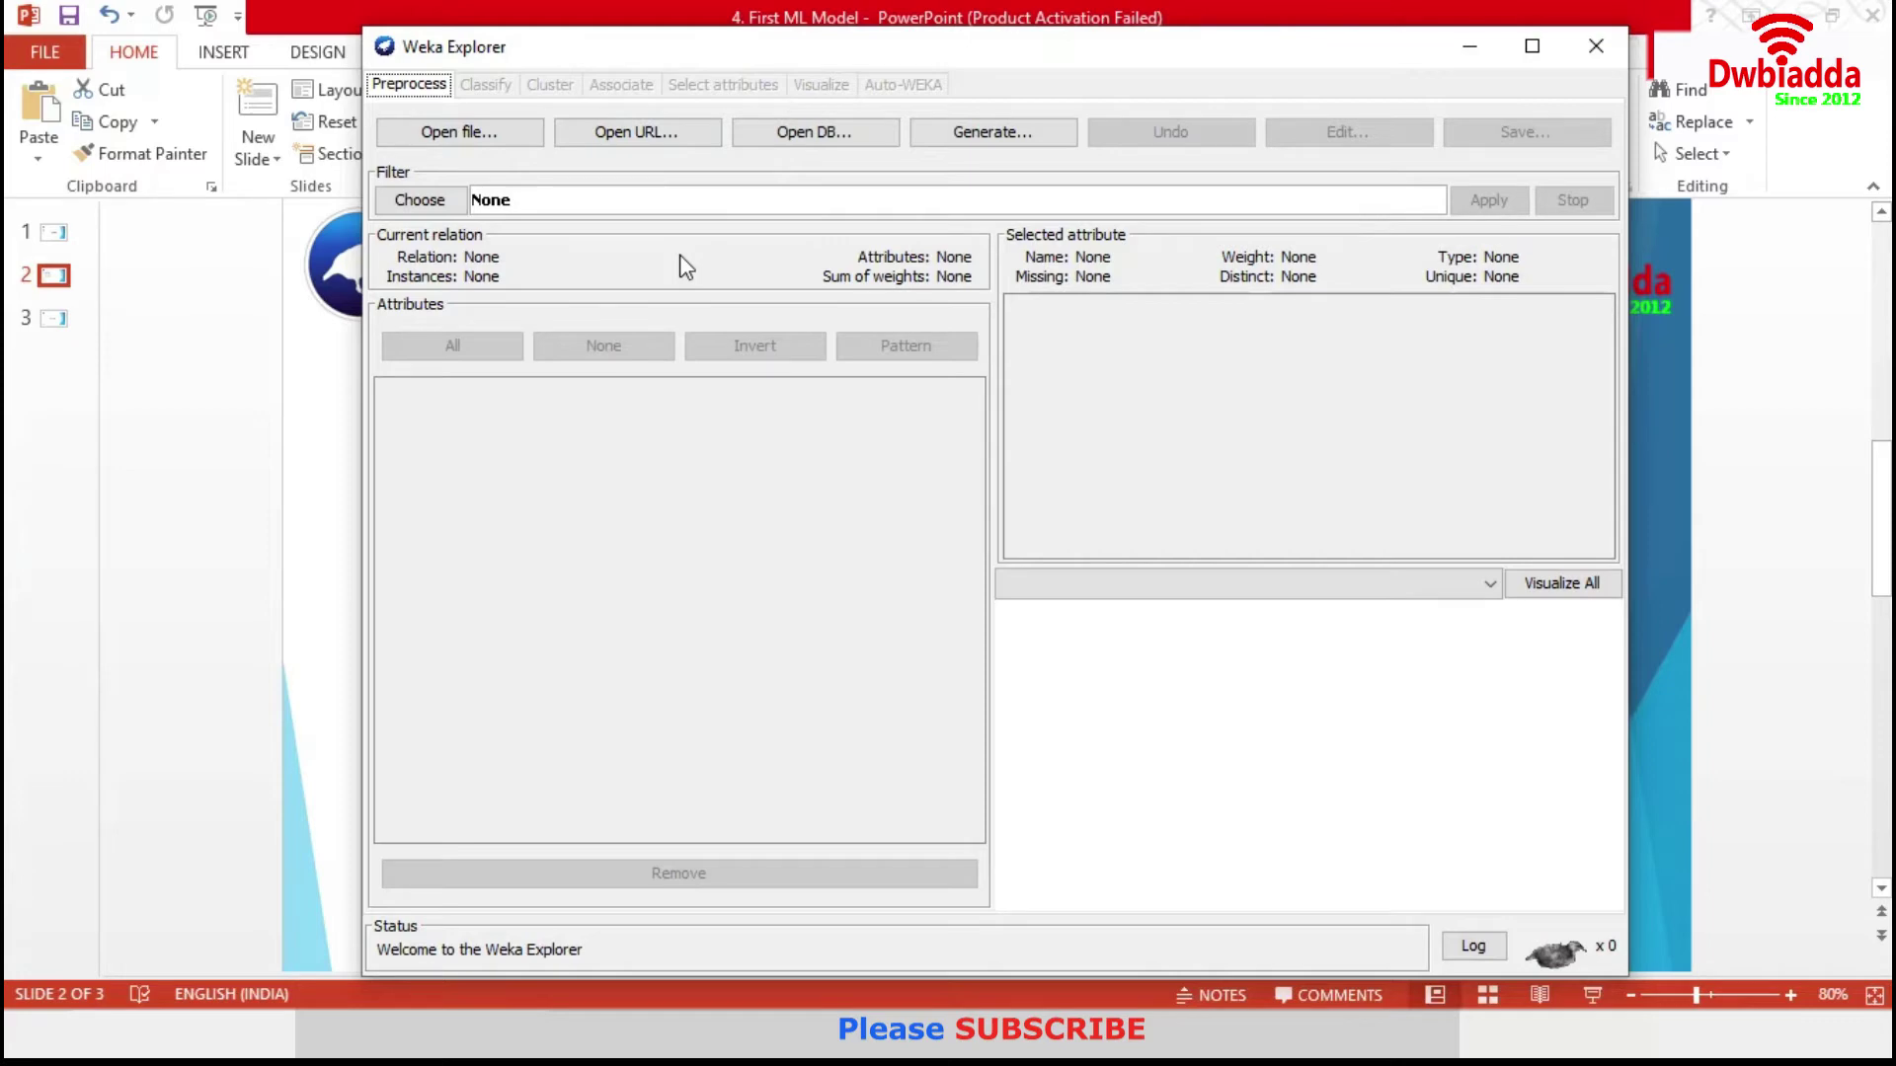
pyautogui.click(464, 125)
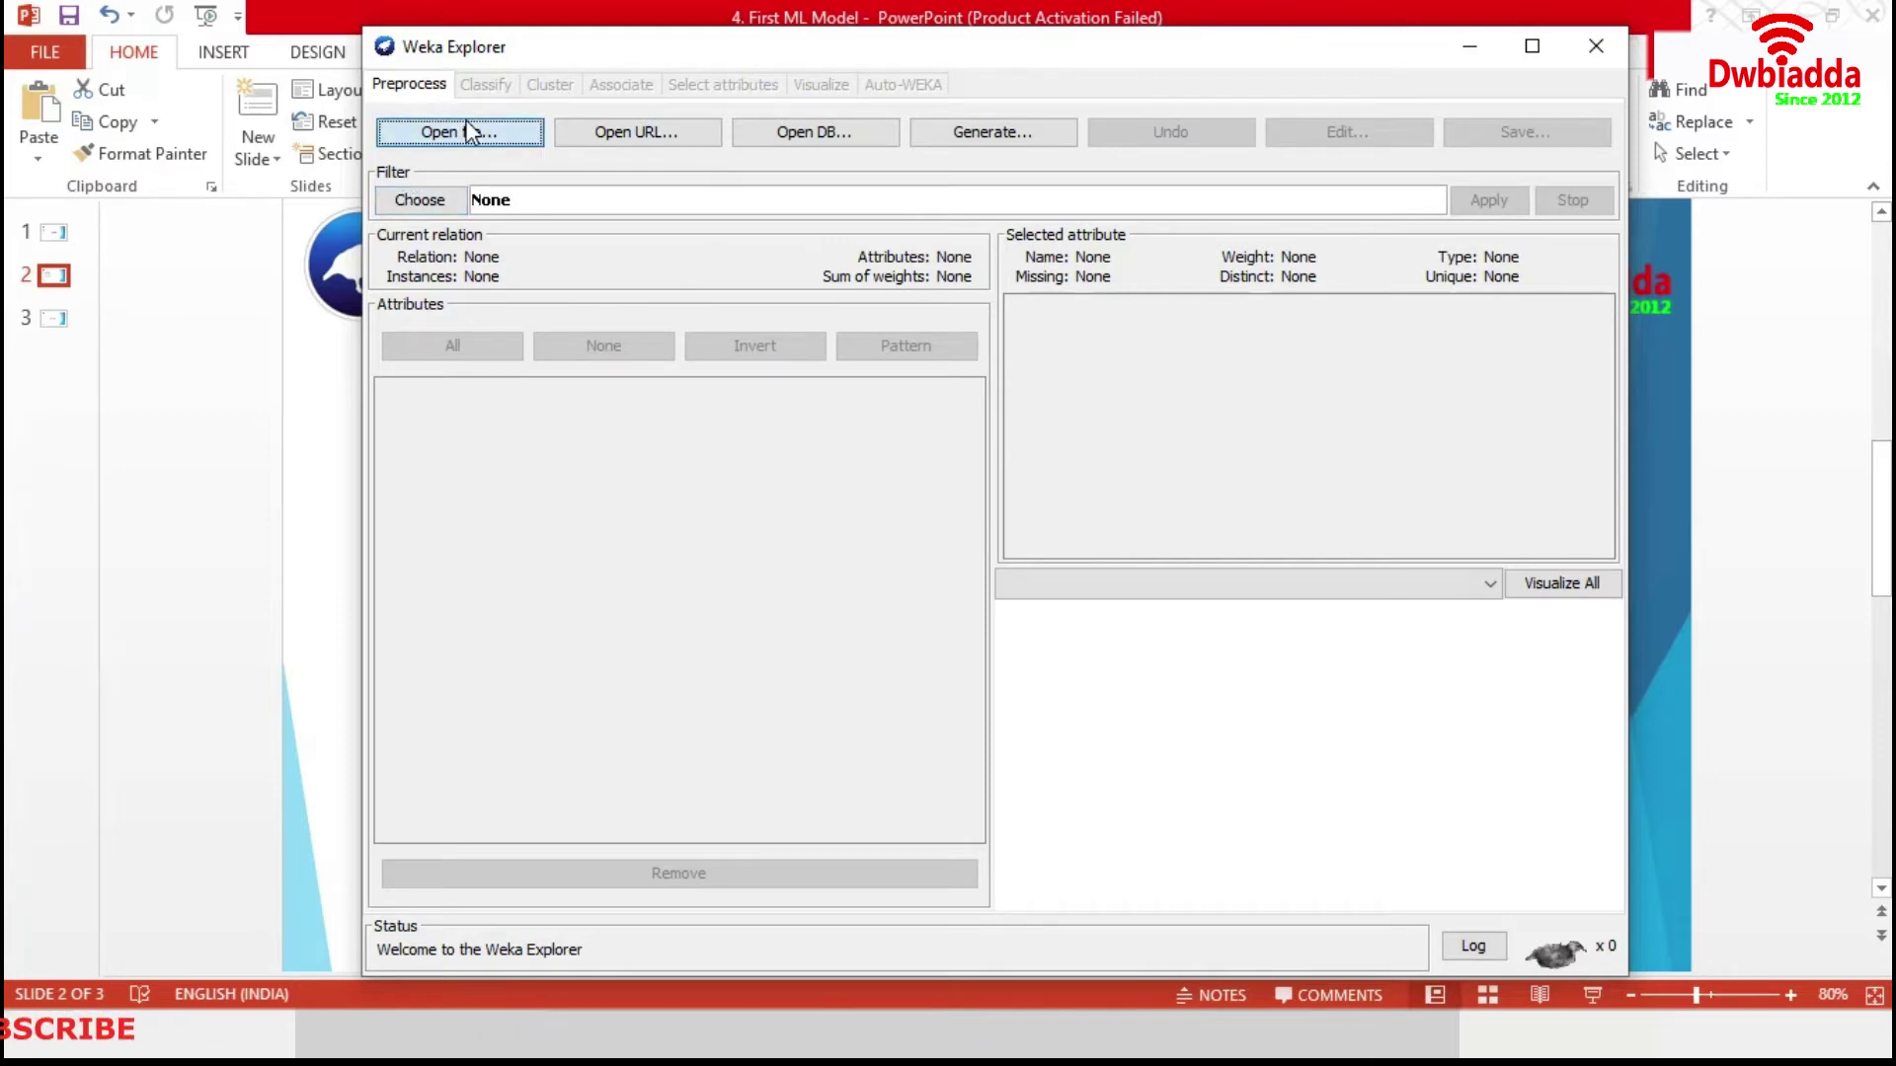
pyautogui.doubleClick(691, 644)
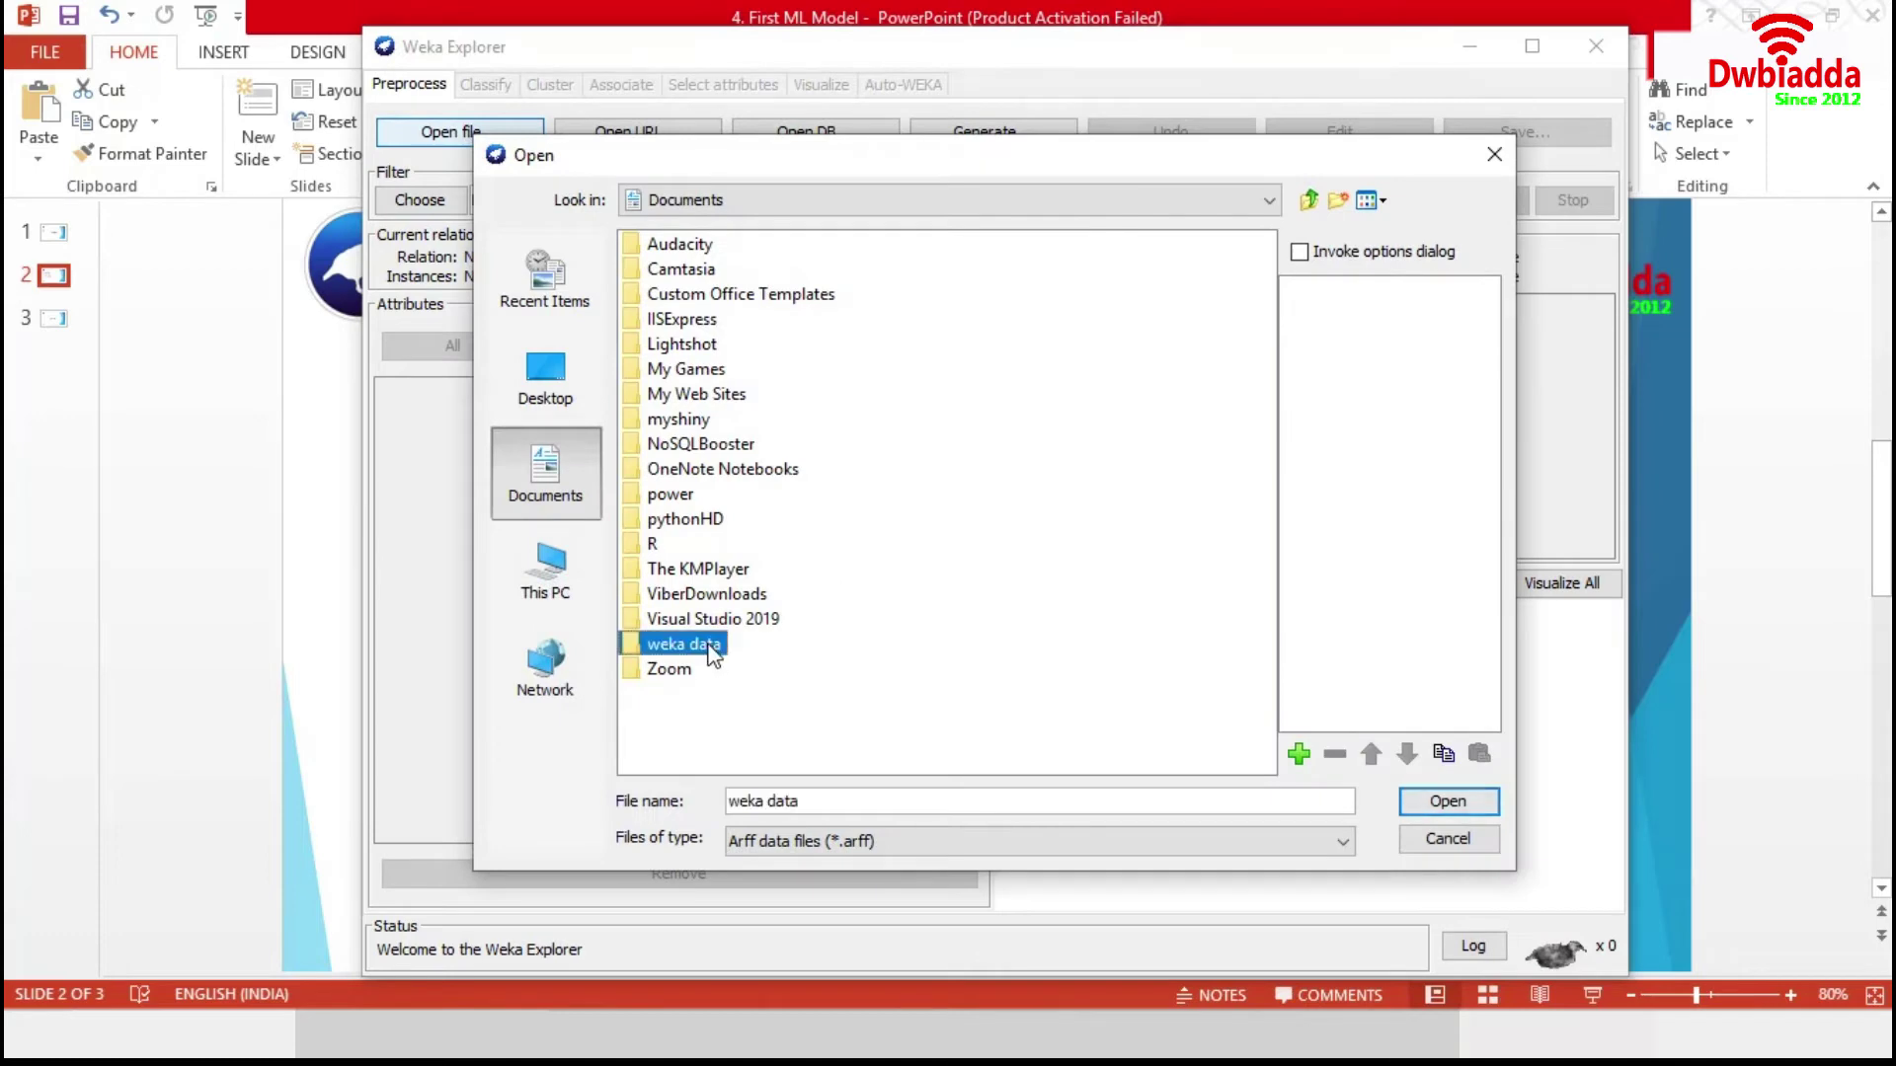
pyautogui.doubleClick(699, 294)
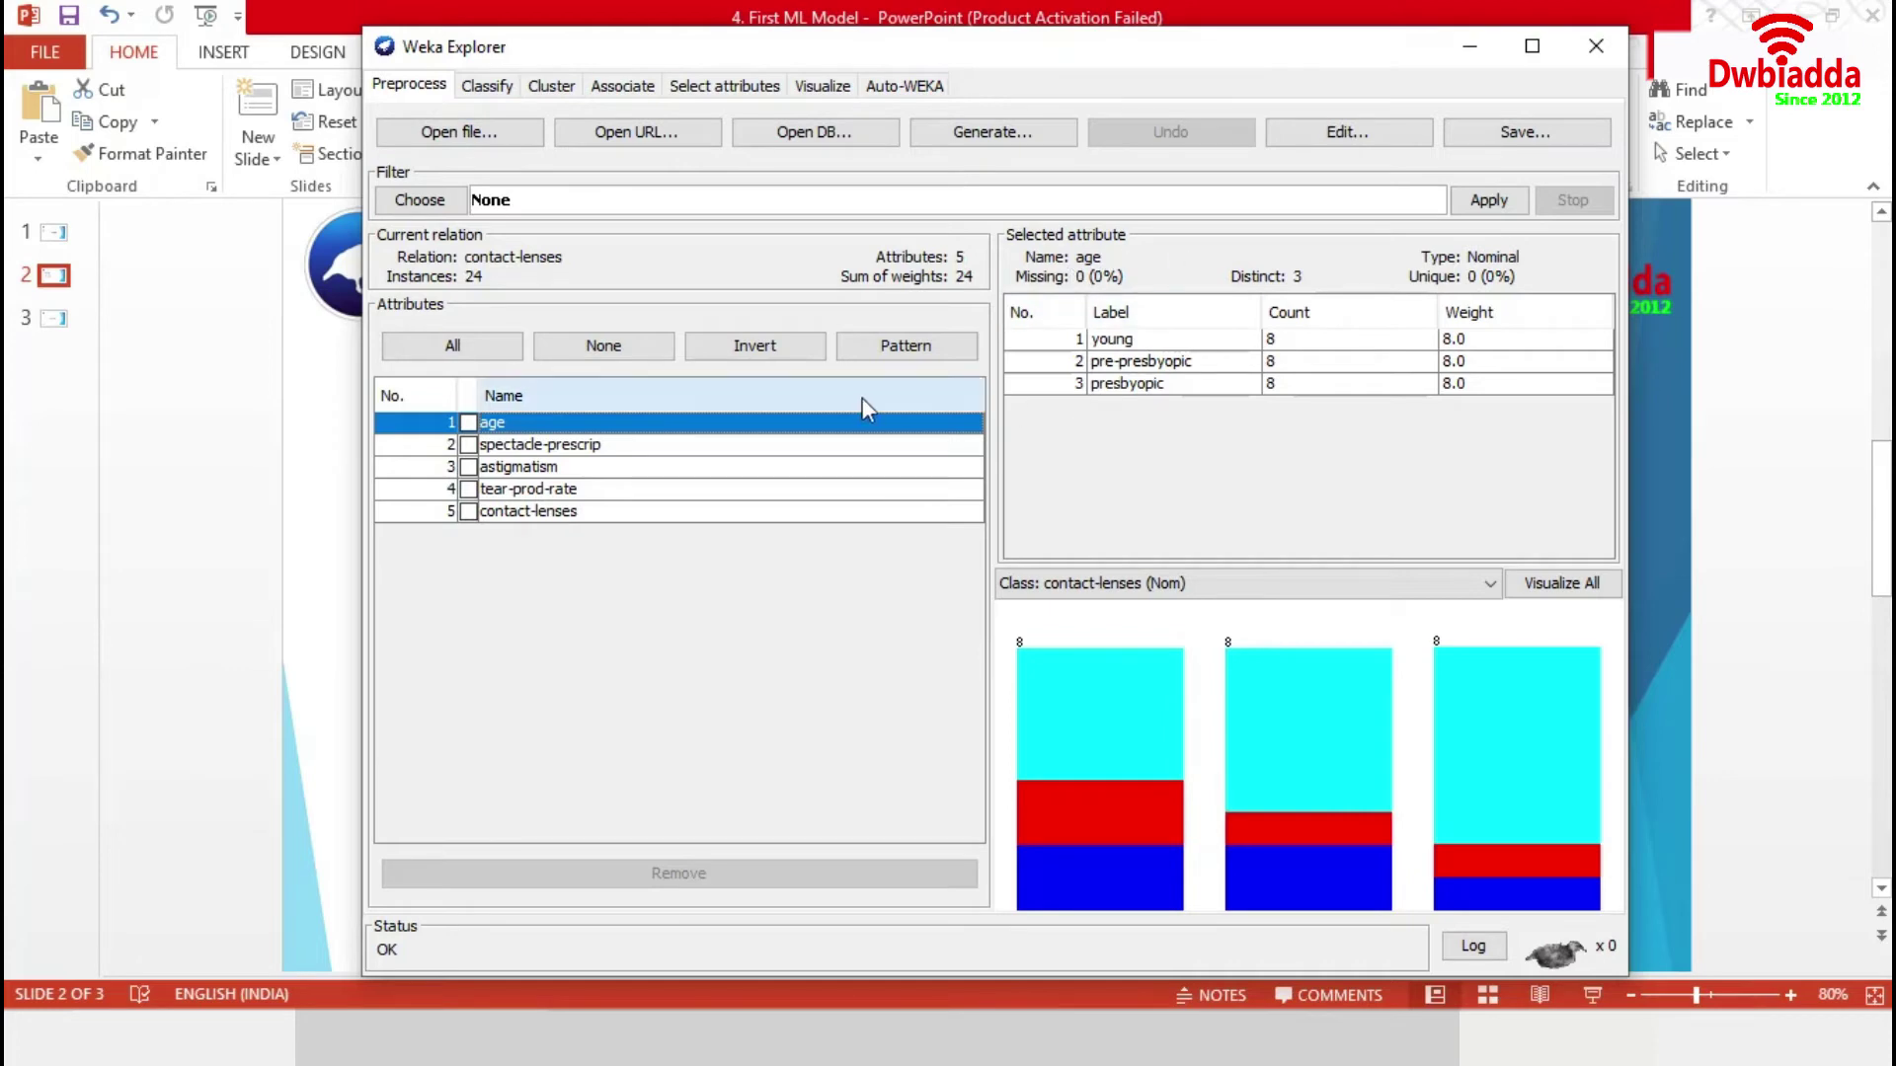
# Step: Review the spectacle-prescrip, astigmatism, tear-prod-rate and contact-lenses histograms in turn
pyautogui.press('Down')
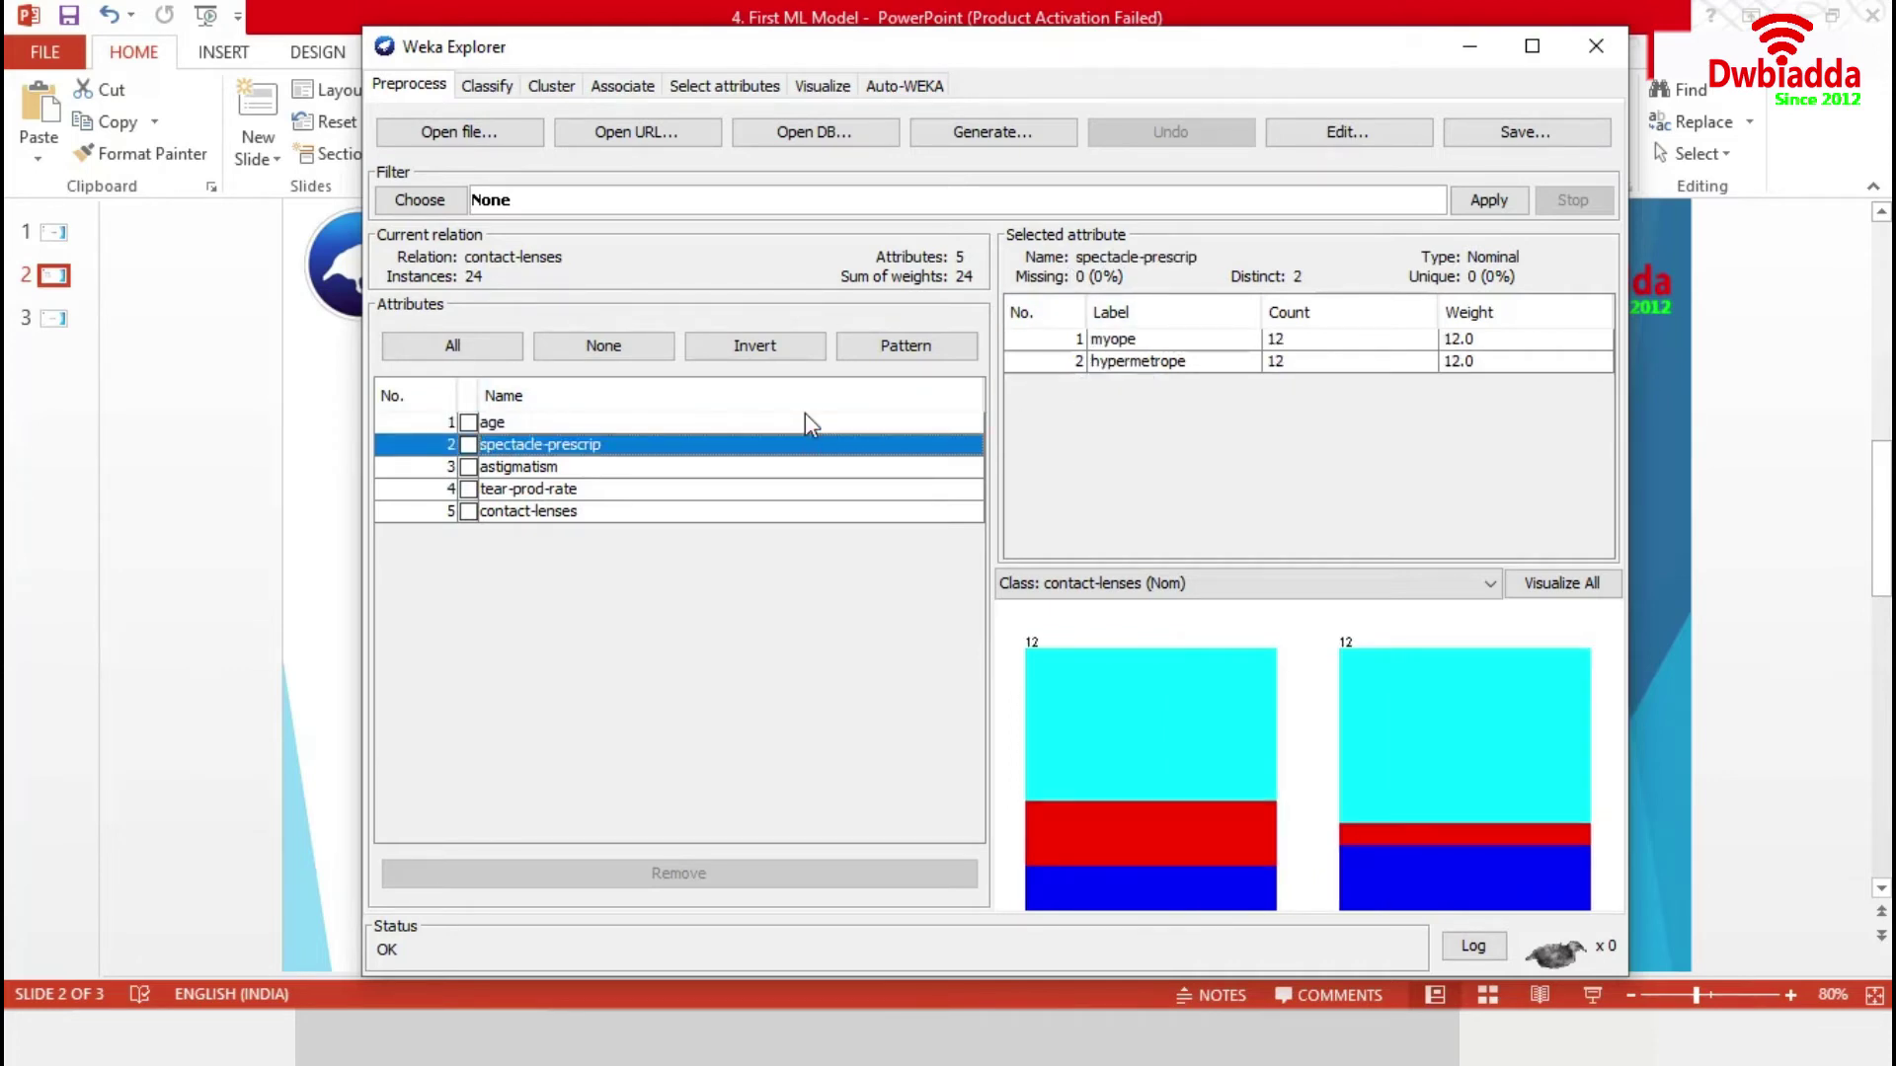
pyautogui.press('Down')
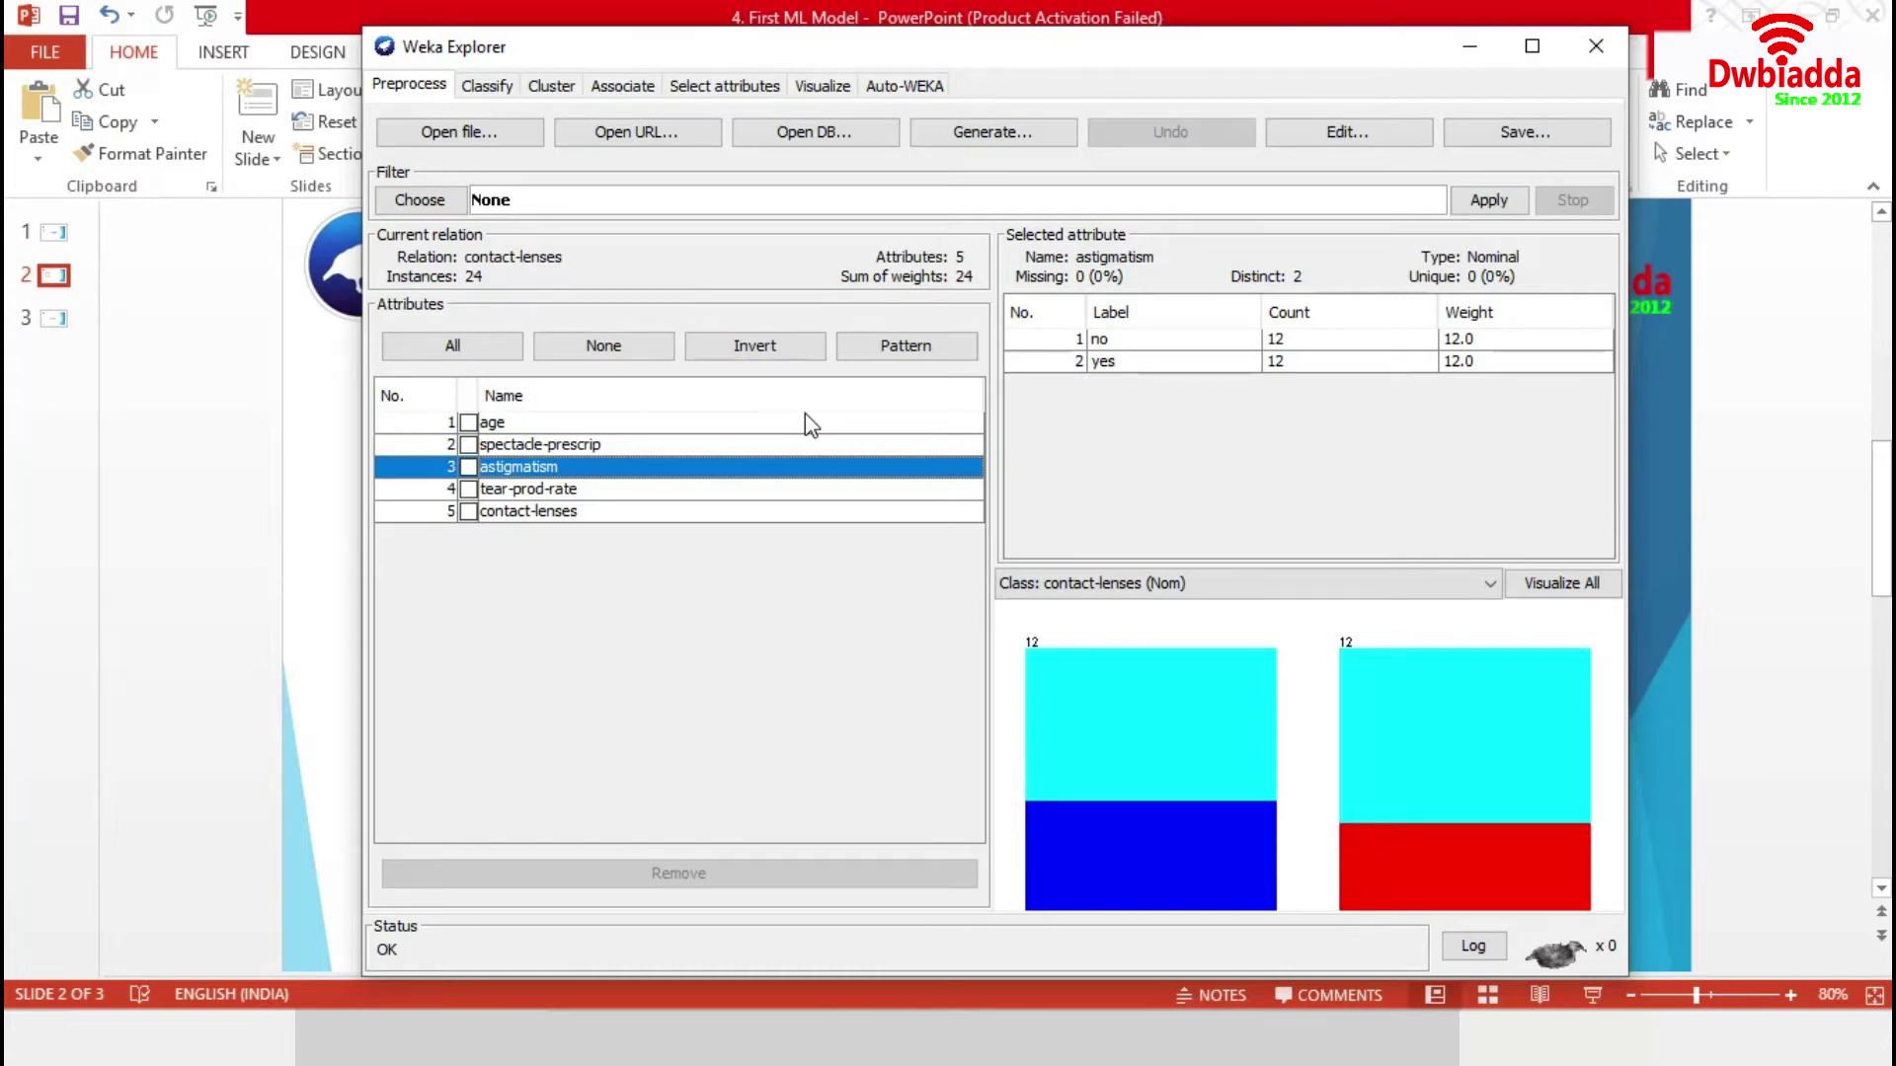
pyautogui.press('Down')
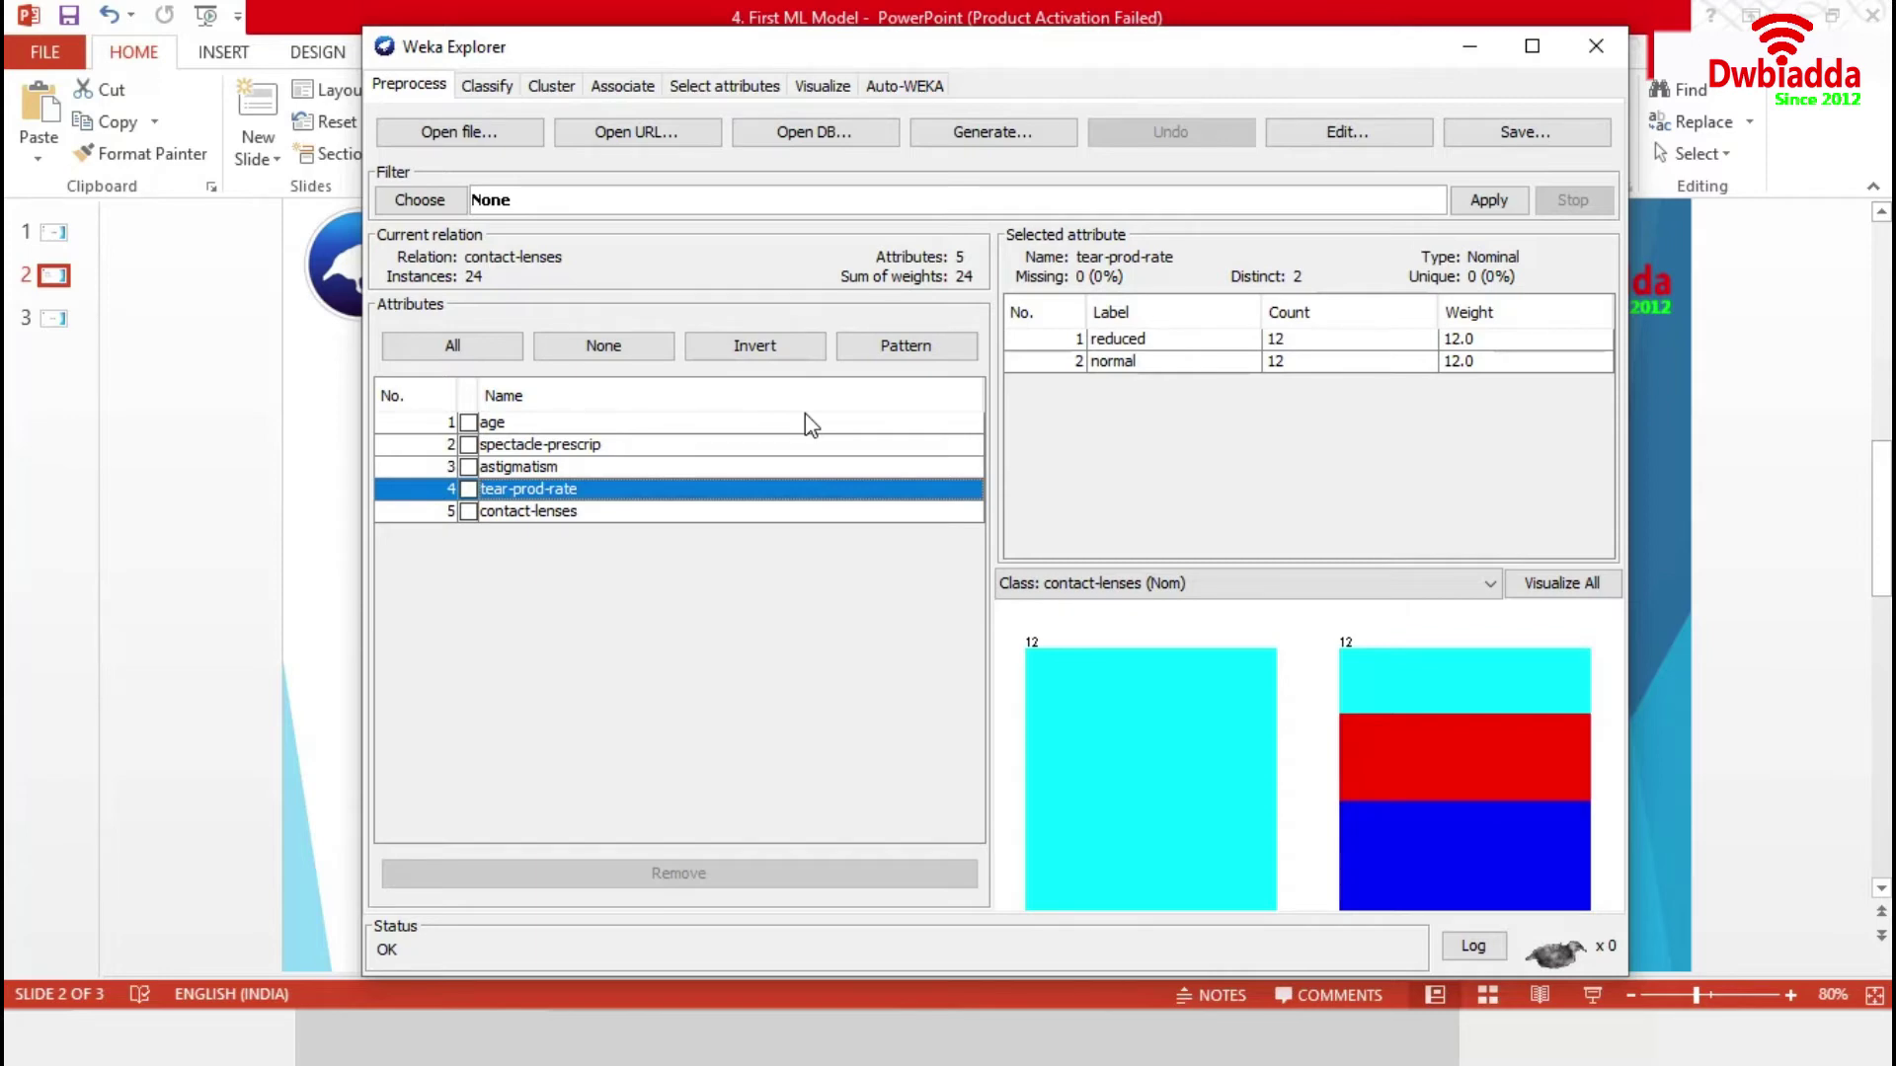
pyautogui.press('Down')
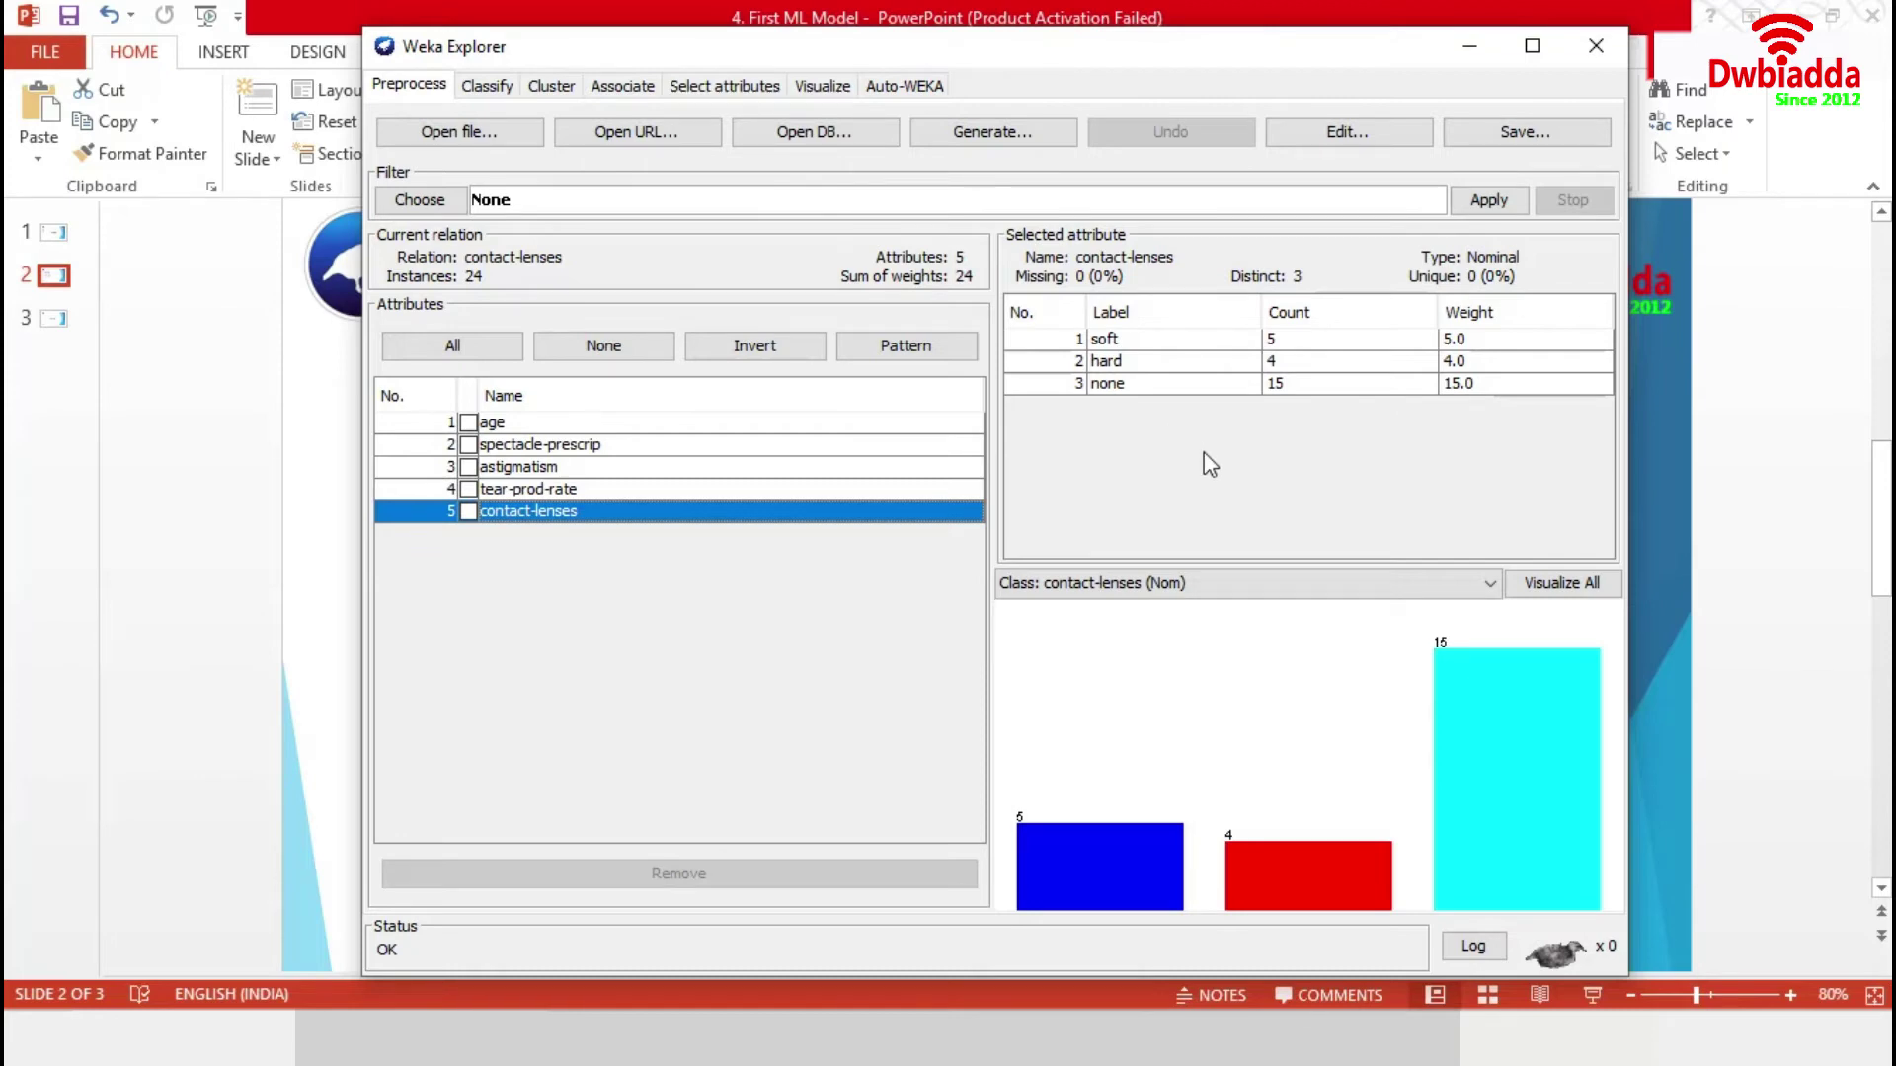
# Step: Select the filters > unsupervised > attribute > ReplaceMissingValues filter
pyautogui.click(419, 205)
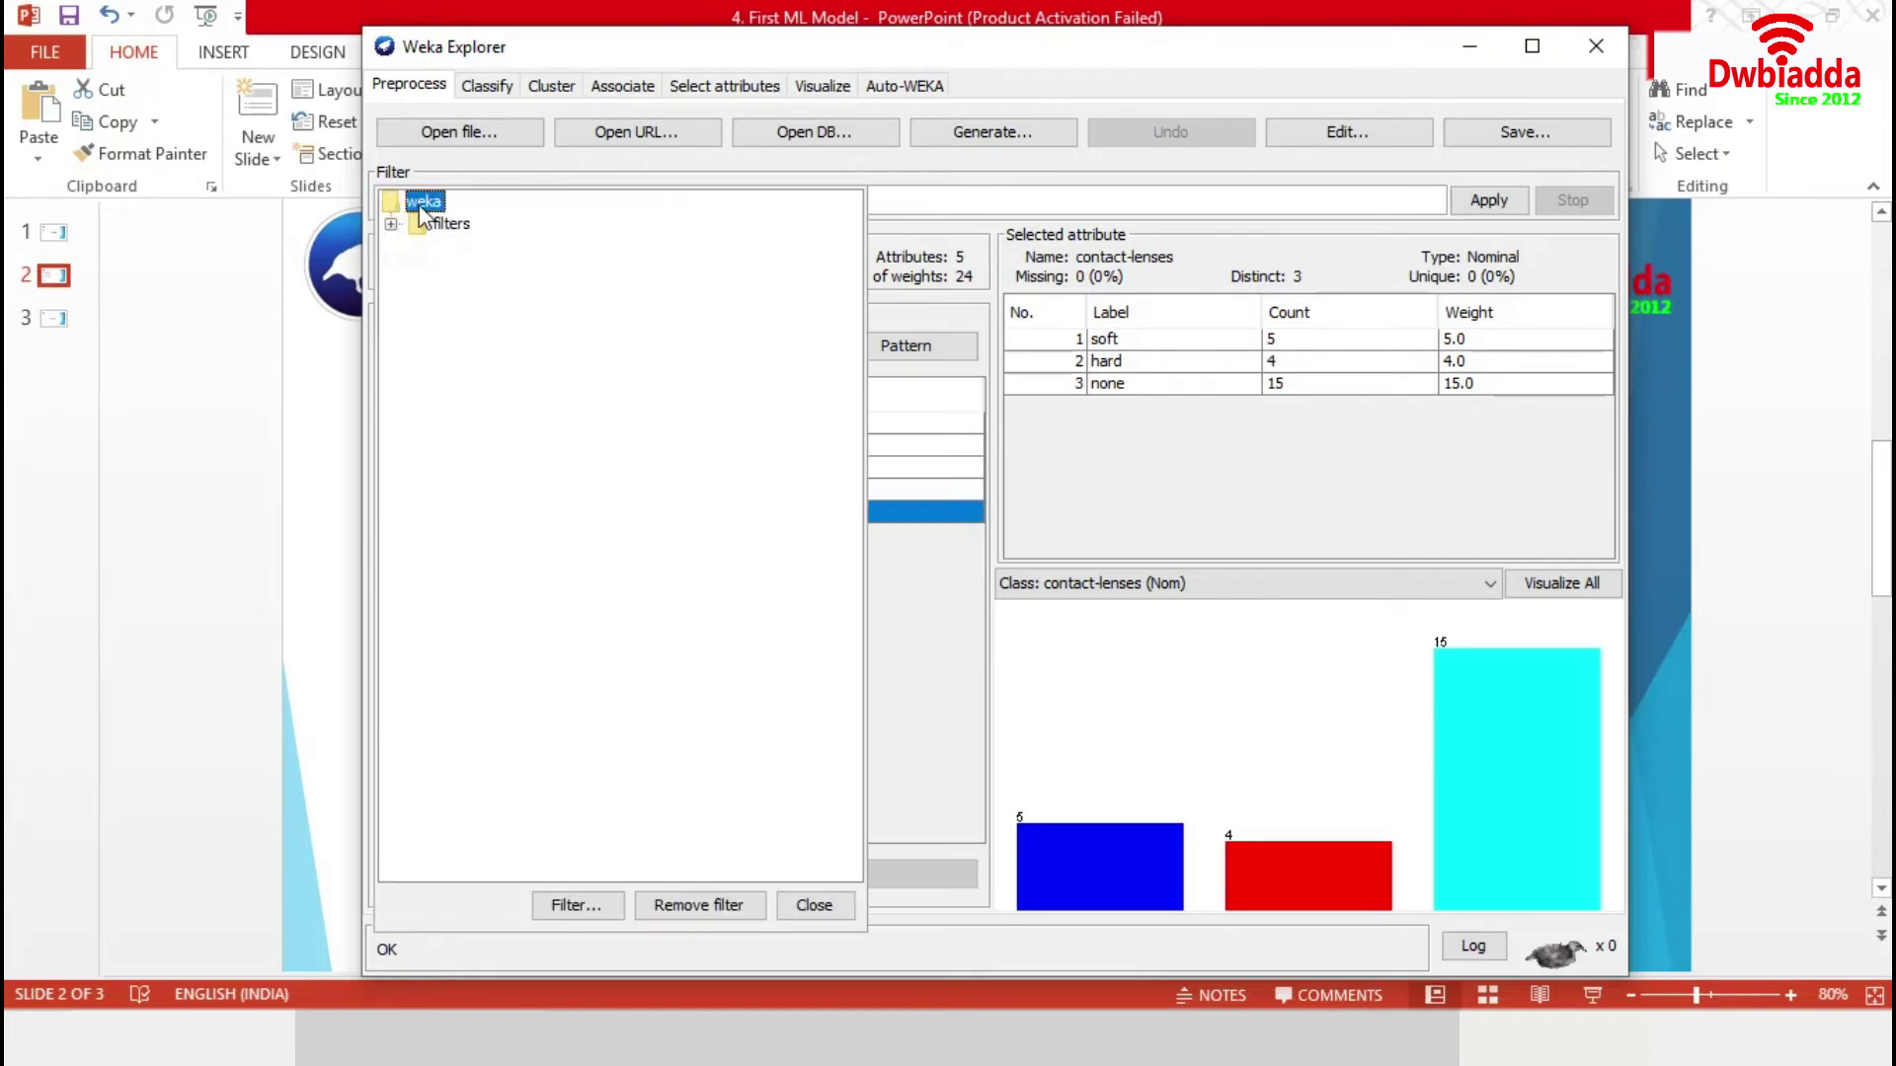
pyautogui.click(391, 224)
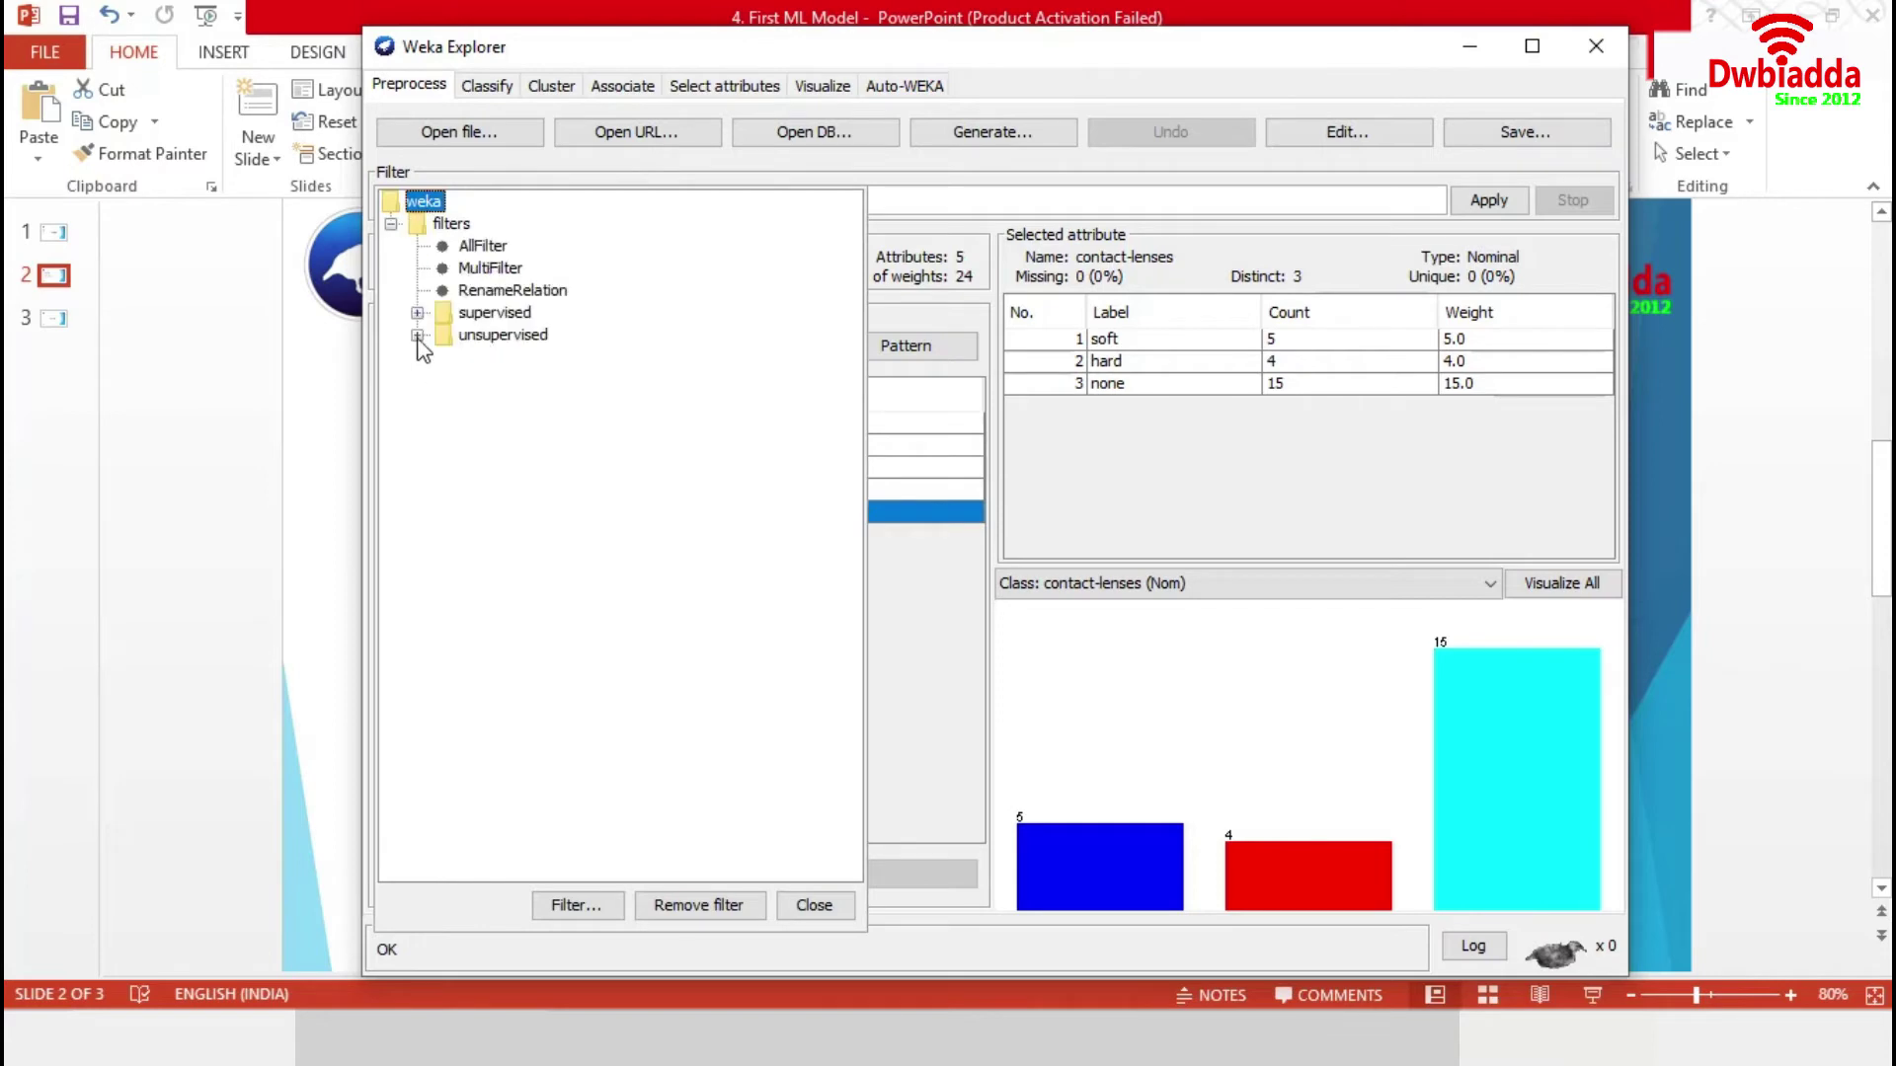
pyautogui.click(417, 335)
pyautogui.click(444, 357)
pyautogui.scroll(-10, 587, 557)
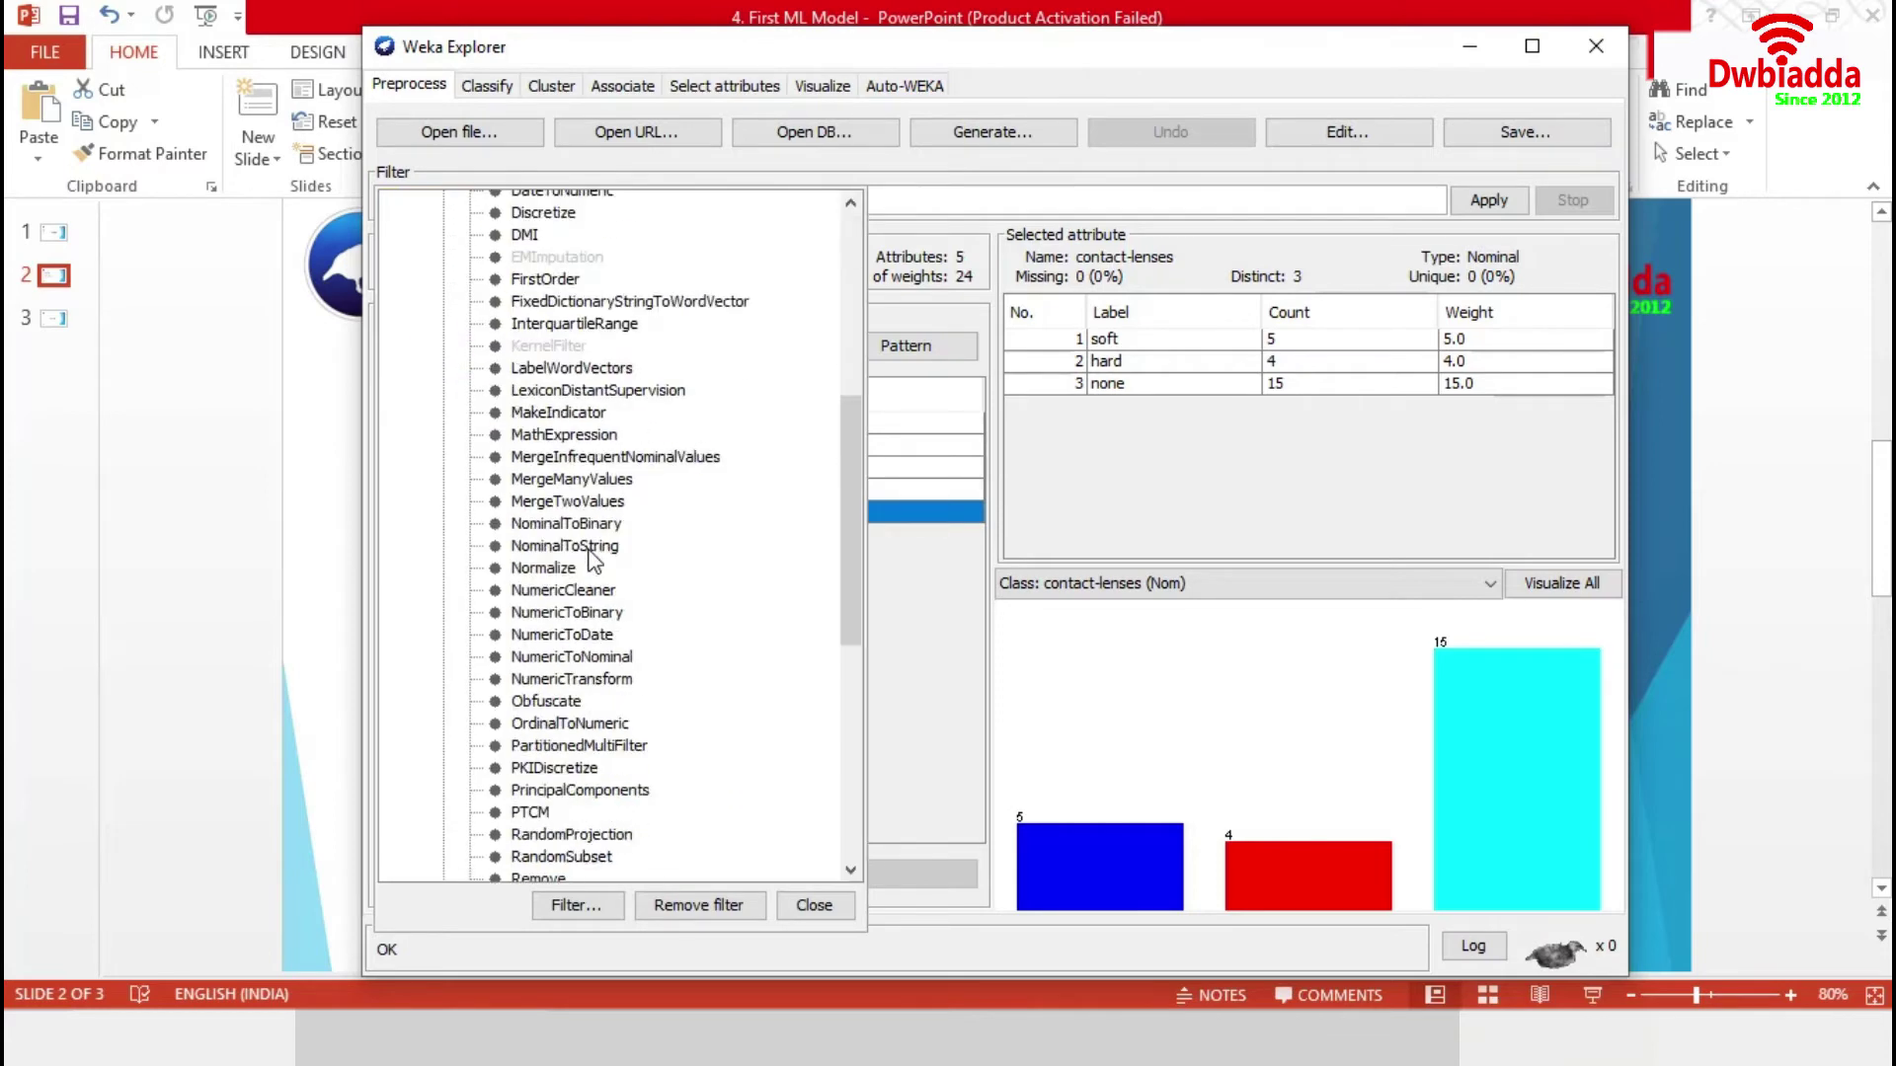
pyautogui.click(583, 634)
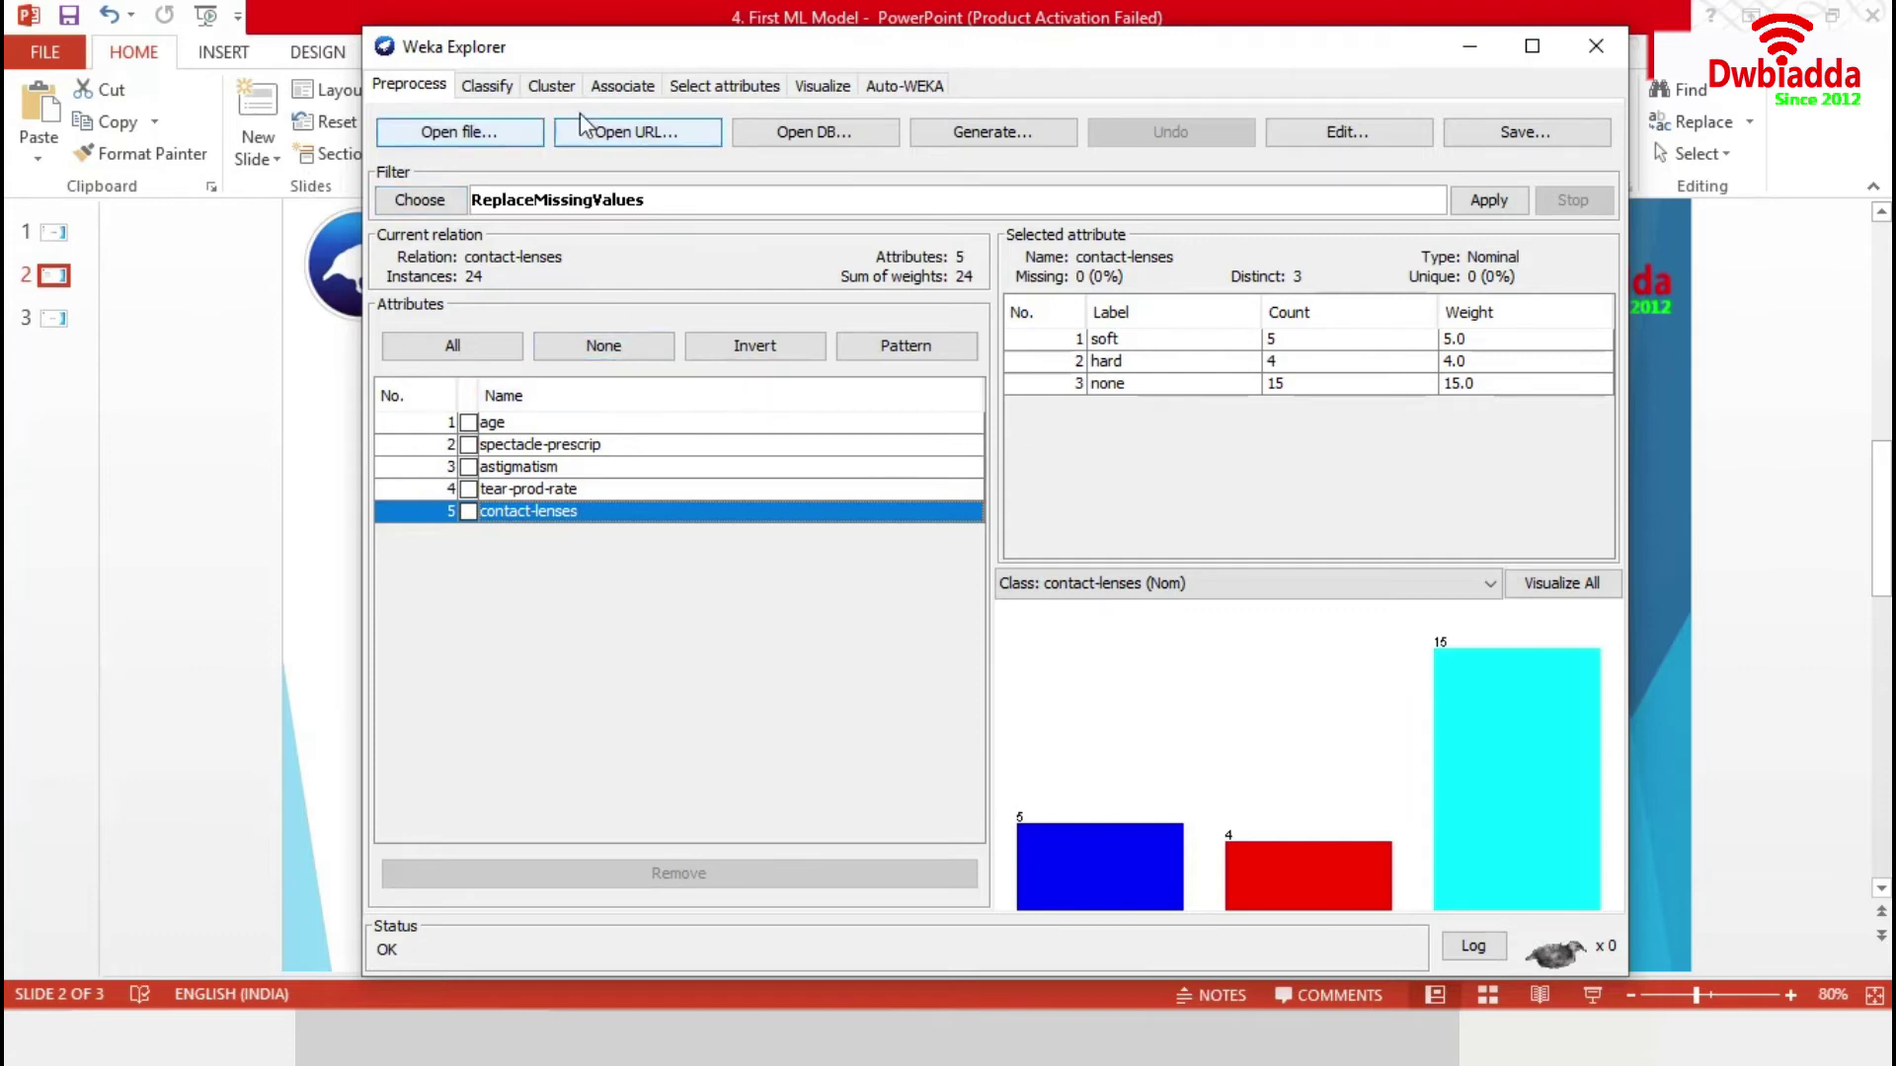
# Step: On the Classify tab, pick J48 from the trees group as the classifier
pyautogui.click(487, 85)
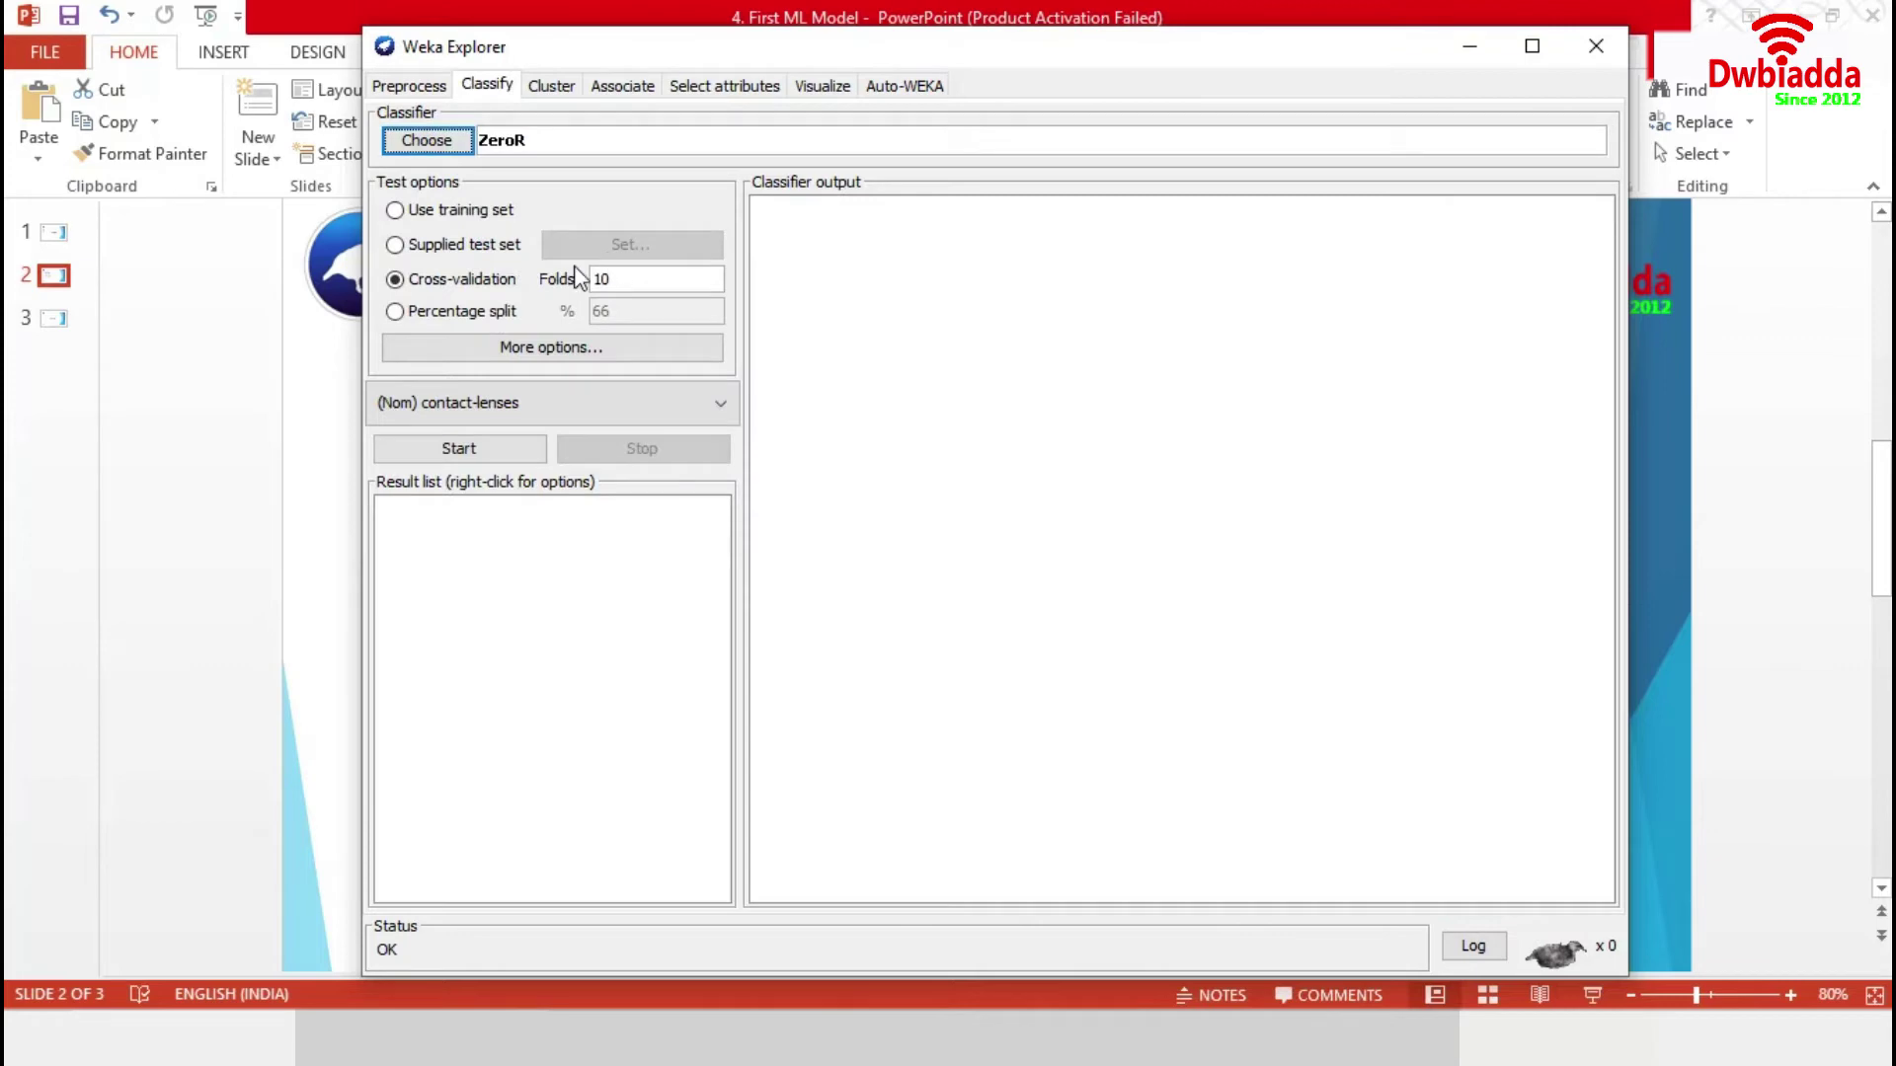
pyautogui.click(413, 134)
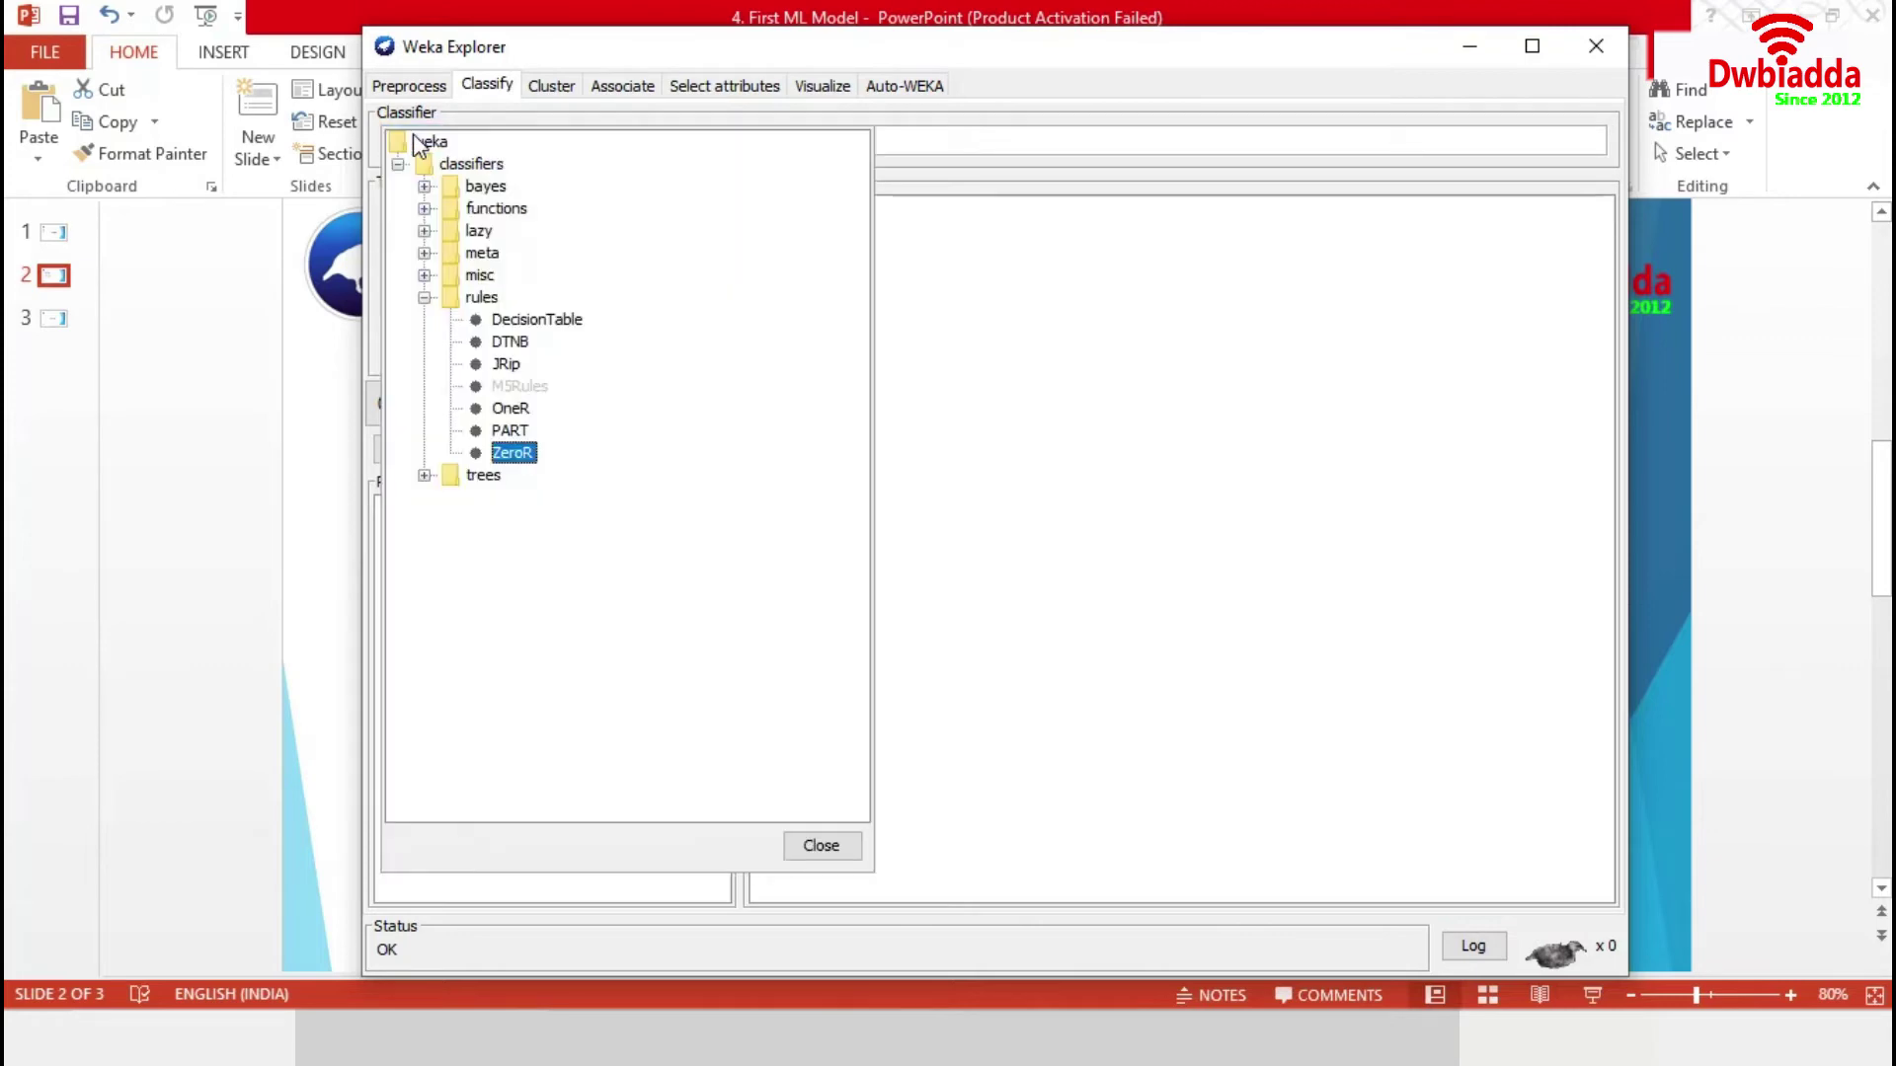
pyautogui.click(425, 187)
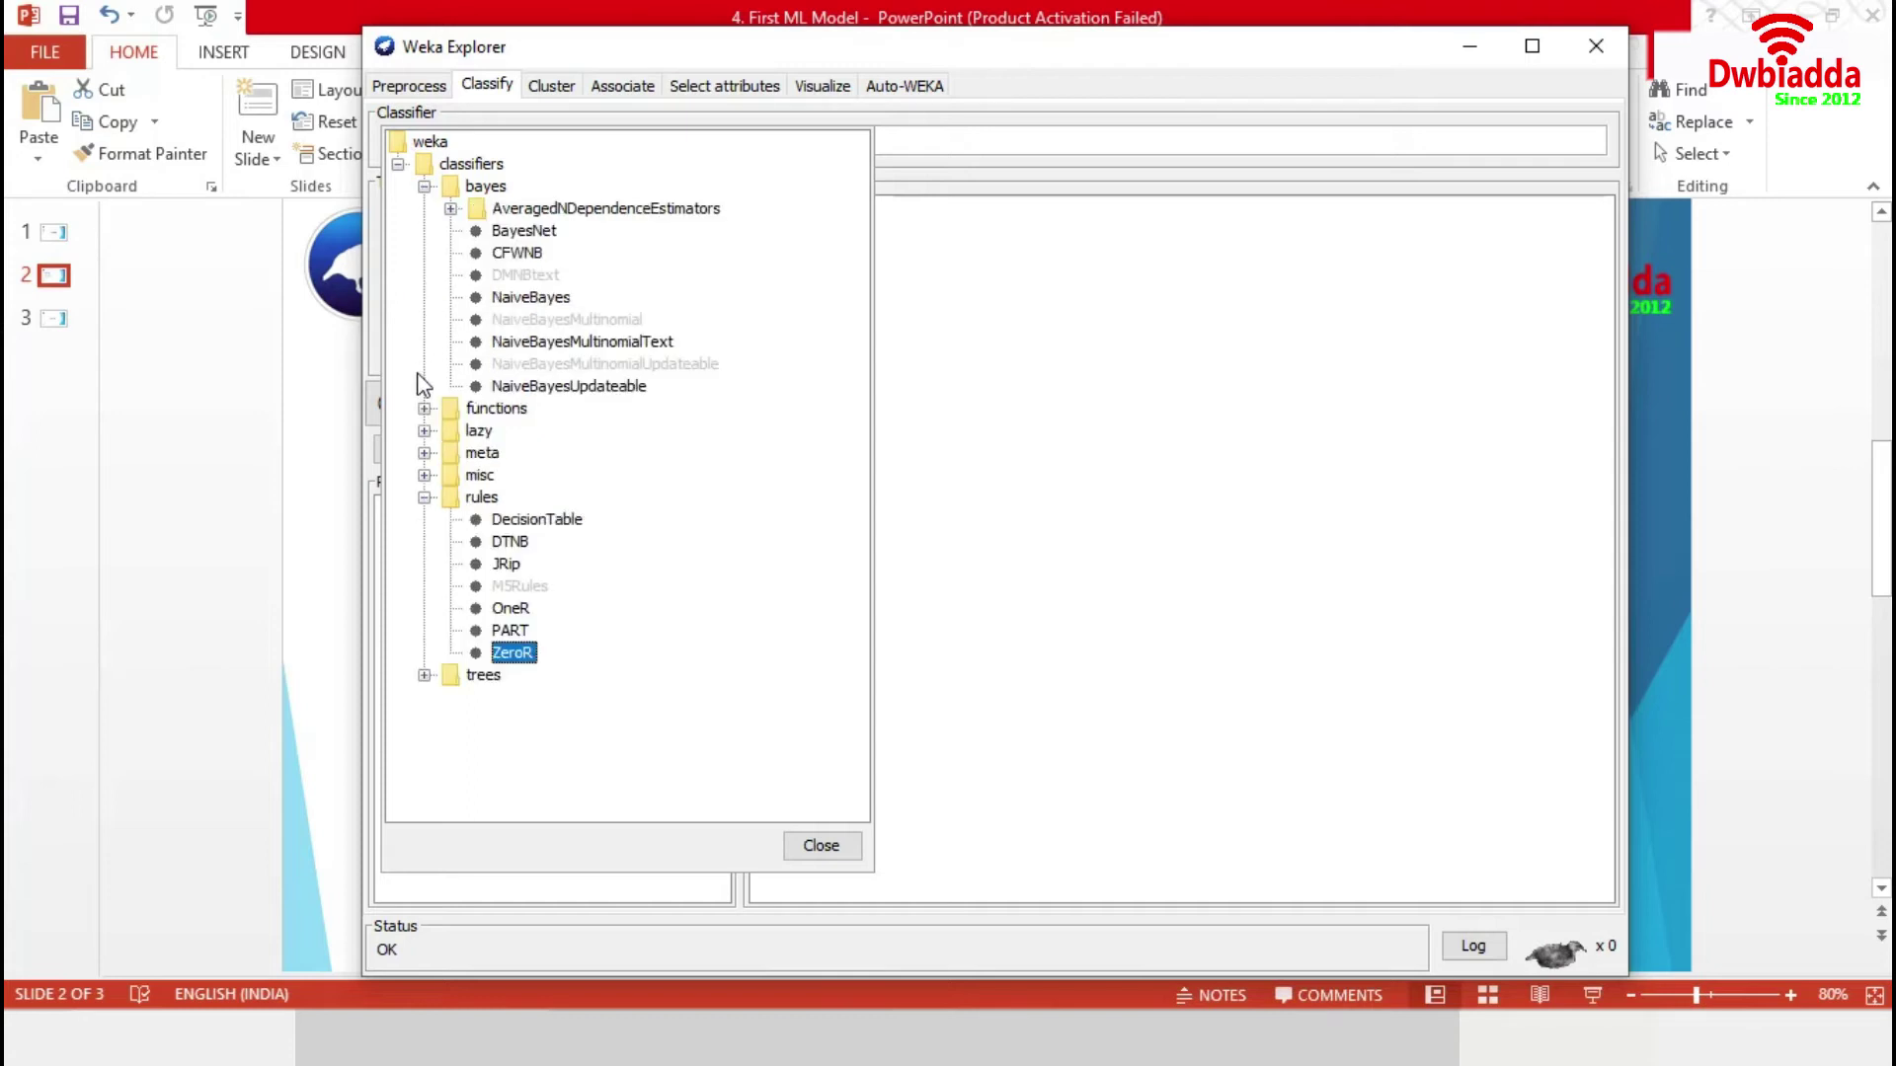
pyautogui.click(425, 407)
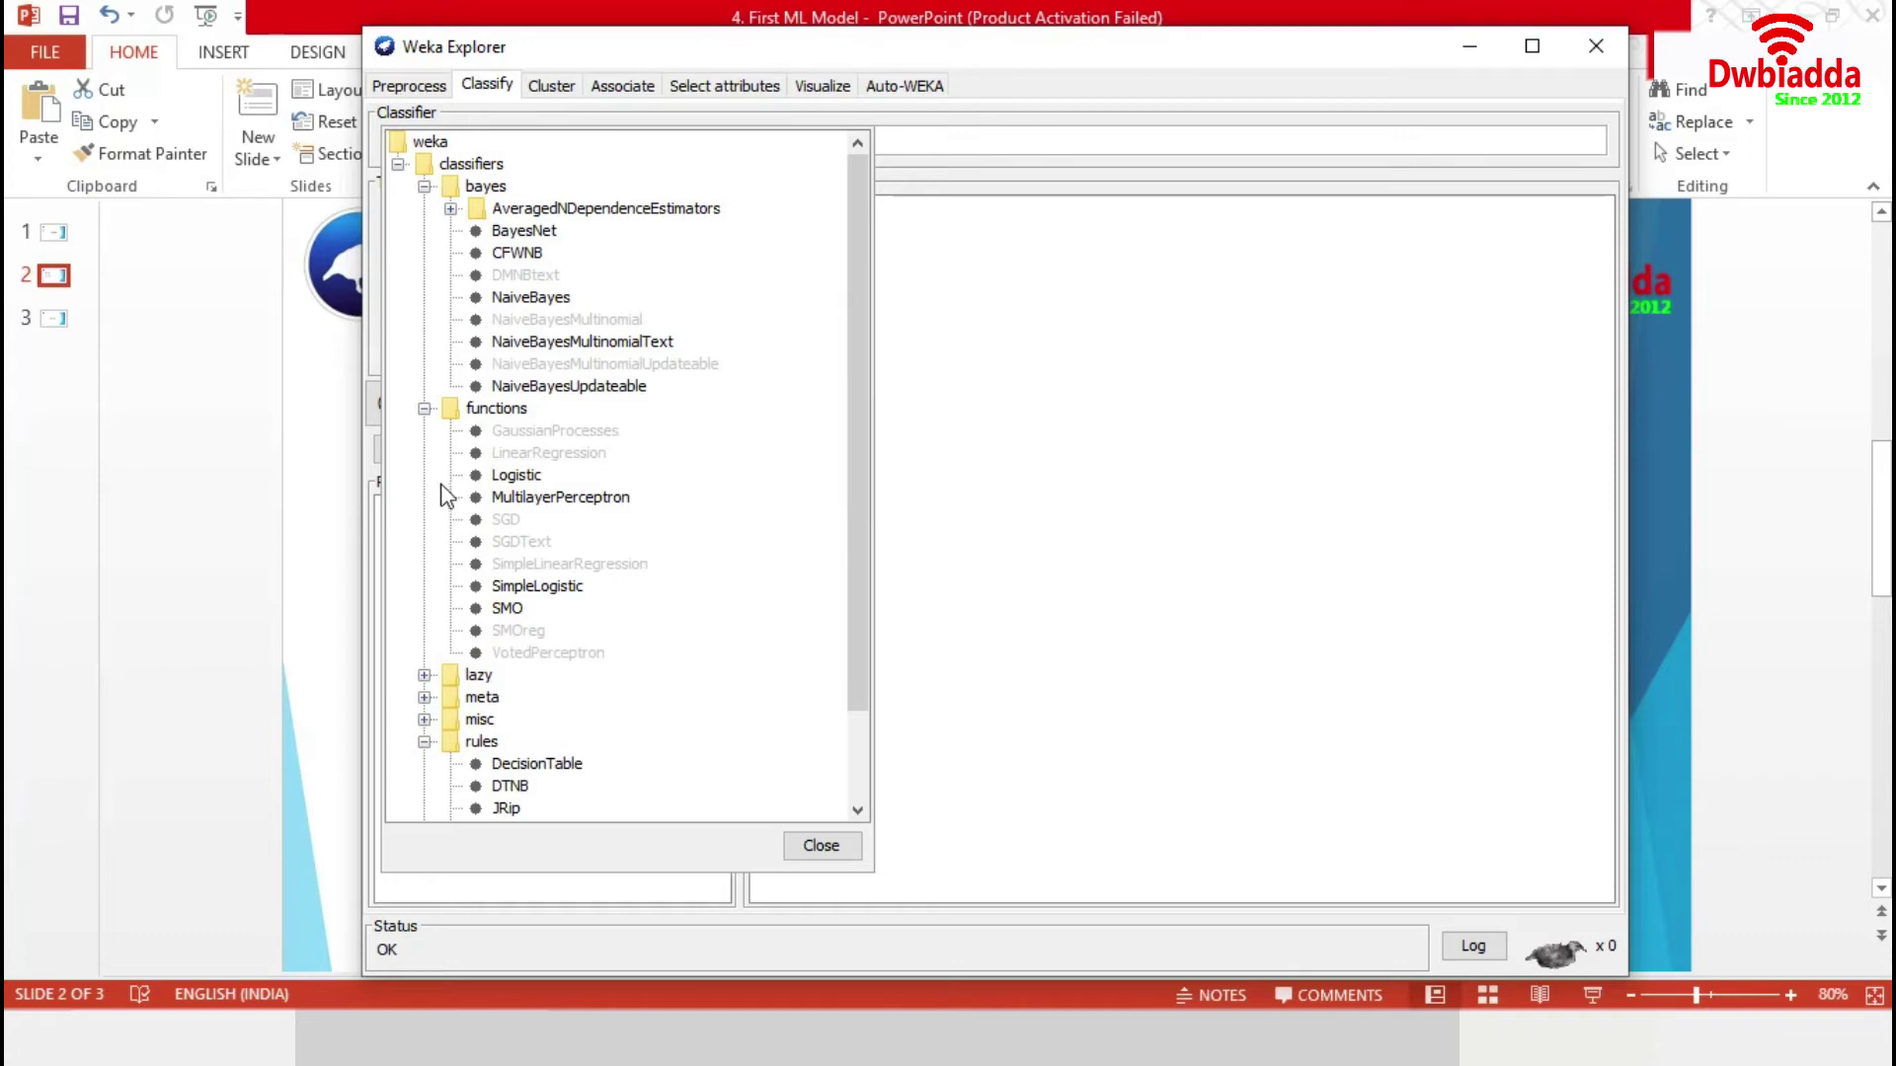
pyautogui.scroll(-2, 441, 615)
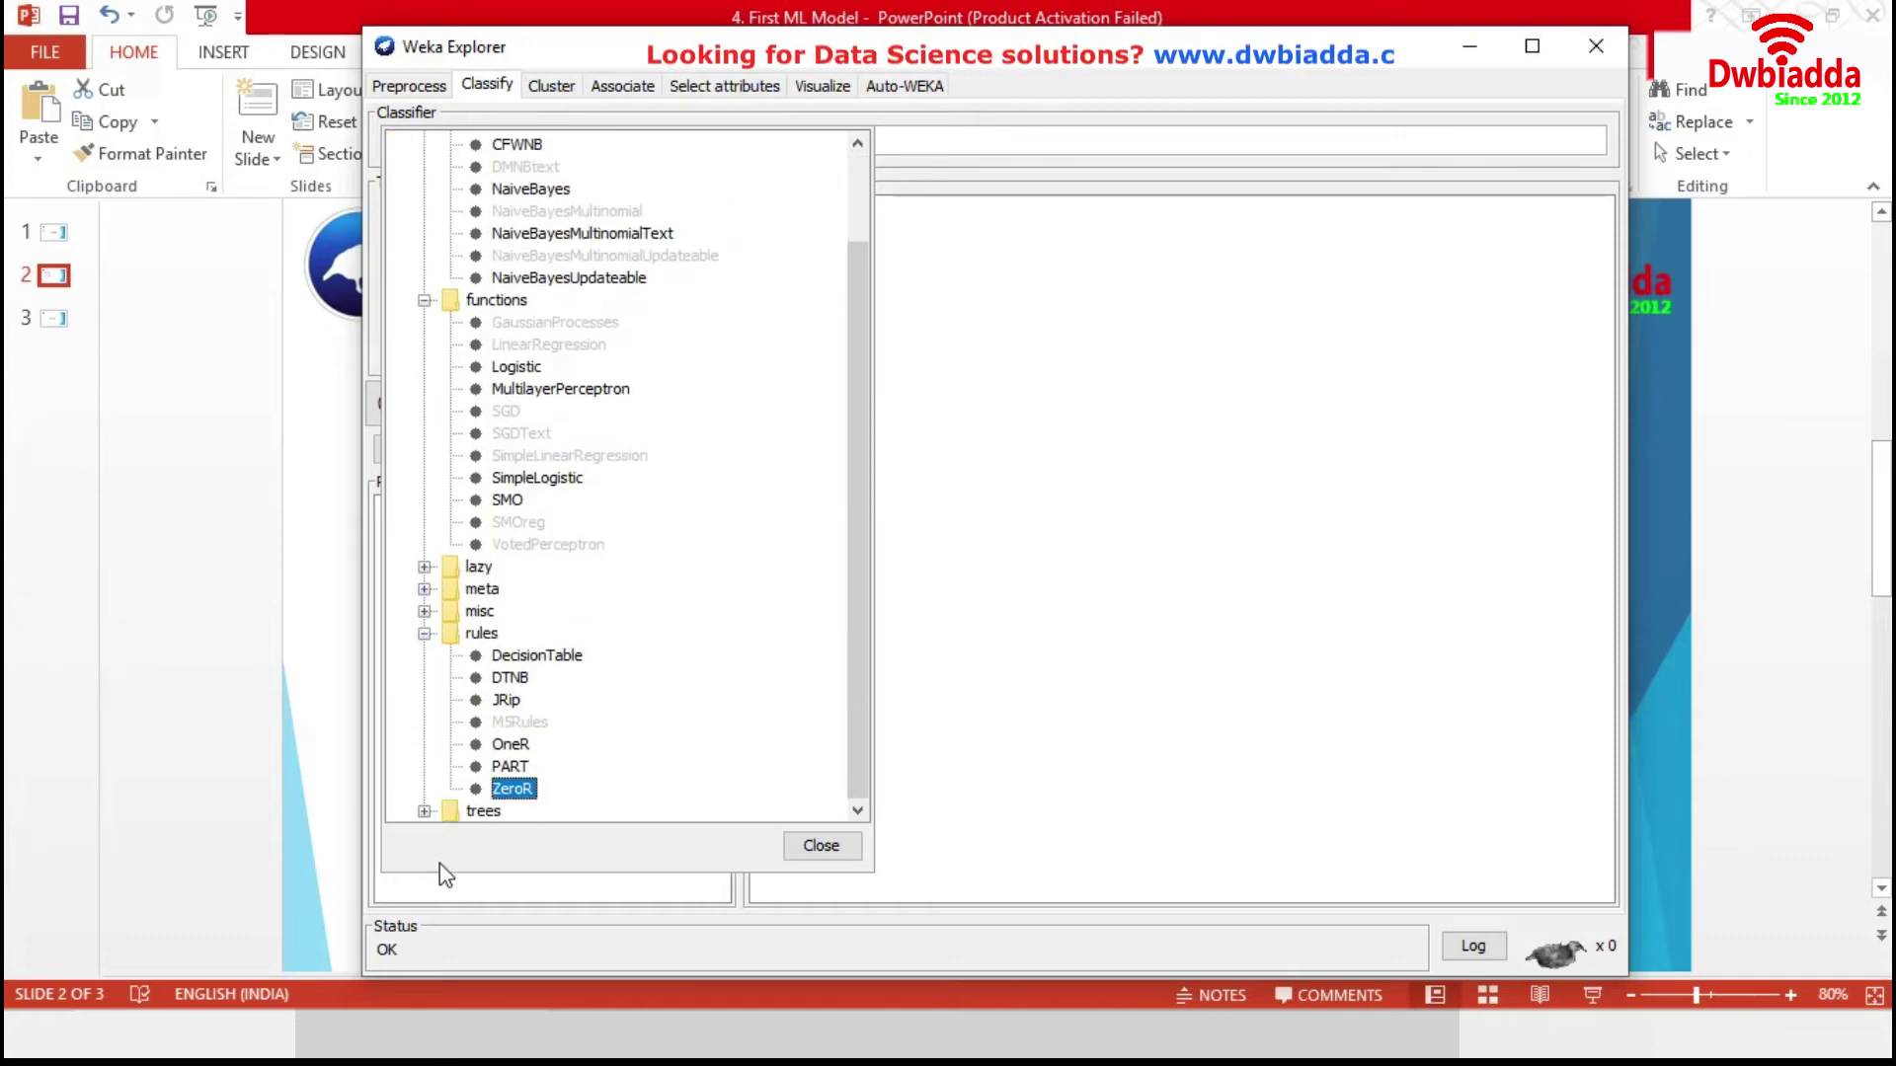
pyautogui.click(425, 810)
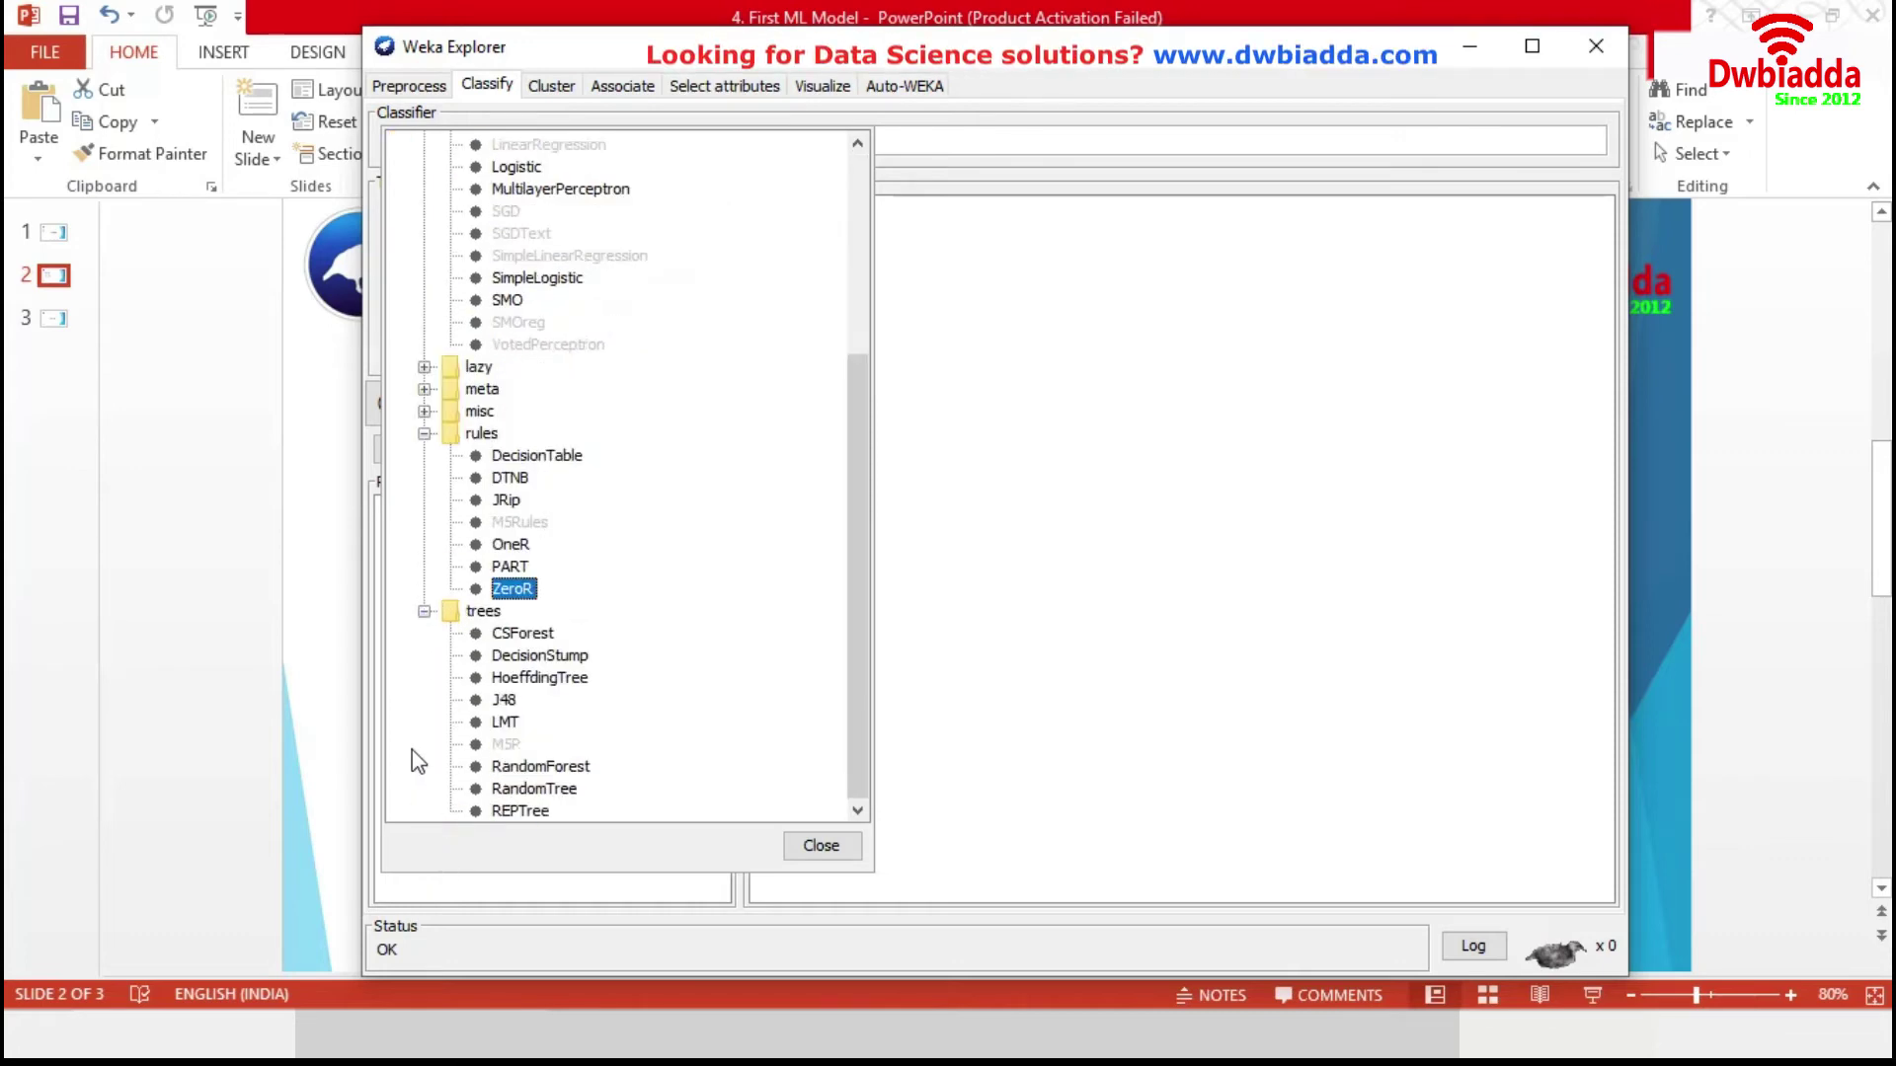
pyautogui.click(493, 699)
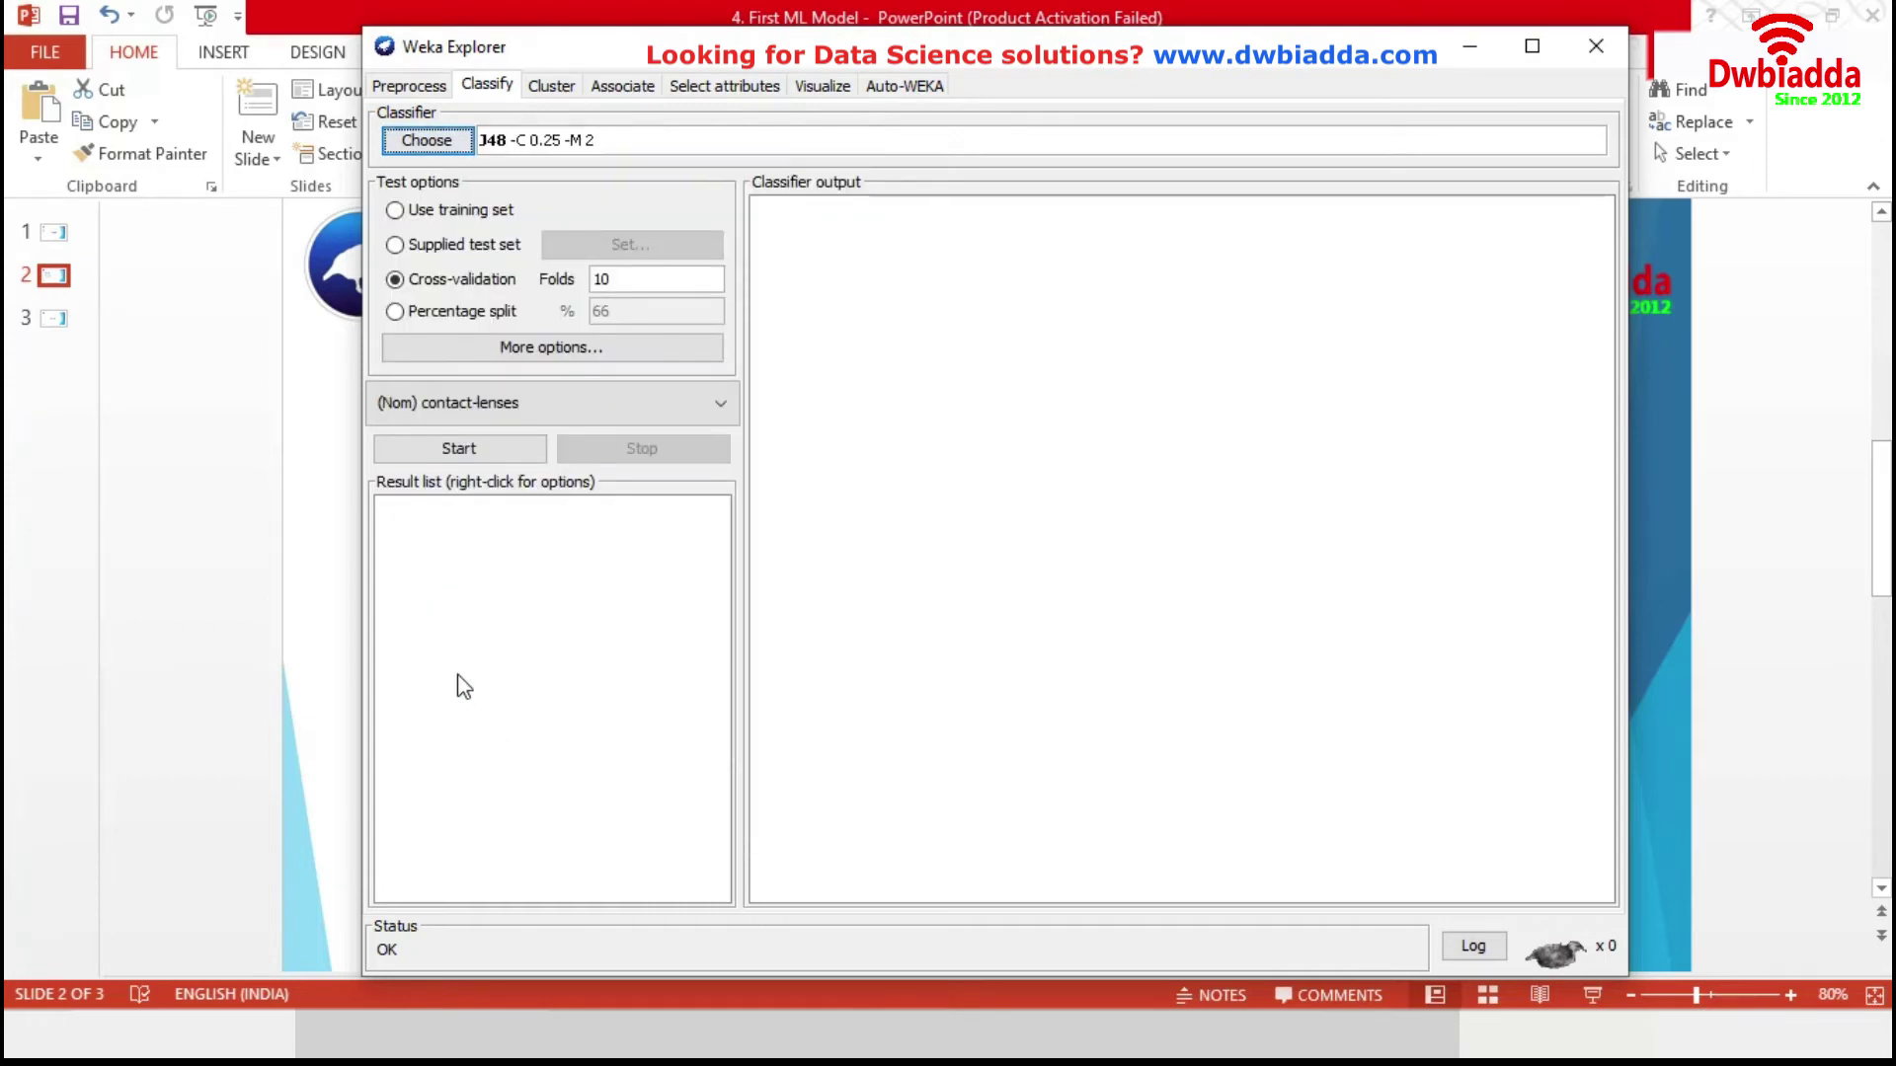
pyautogui.click(666, 150)
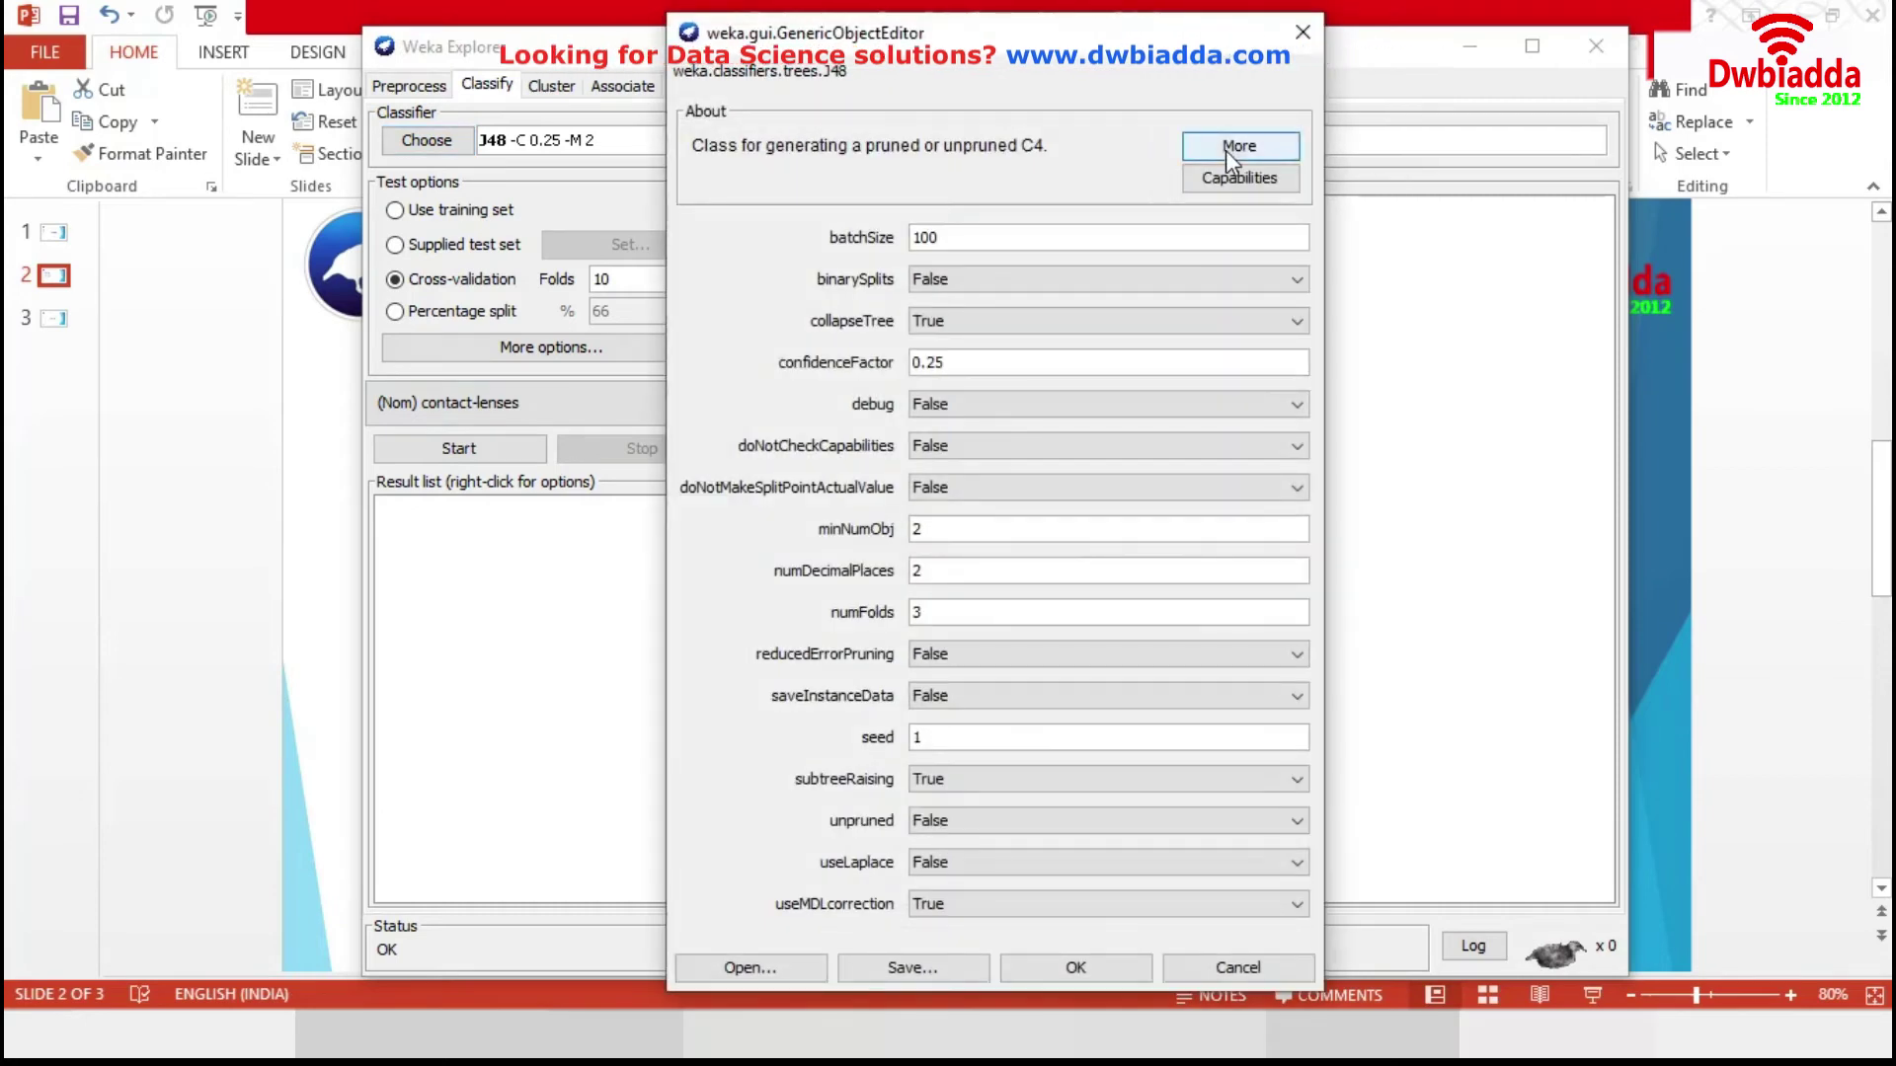
pyautogui.click(1230, 148)
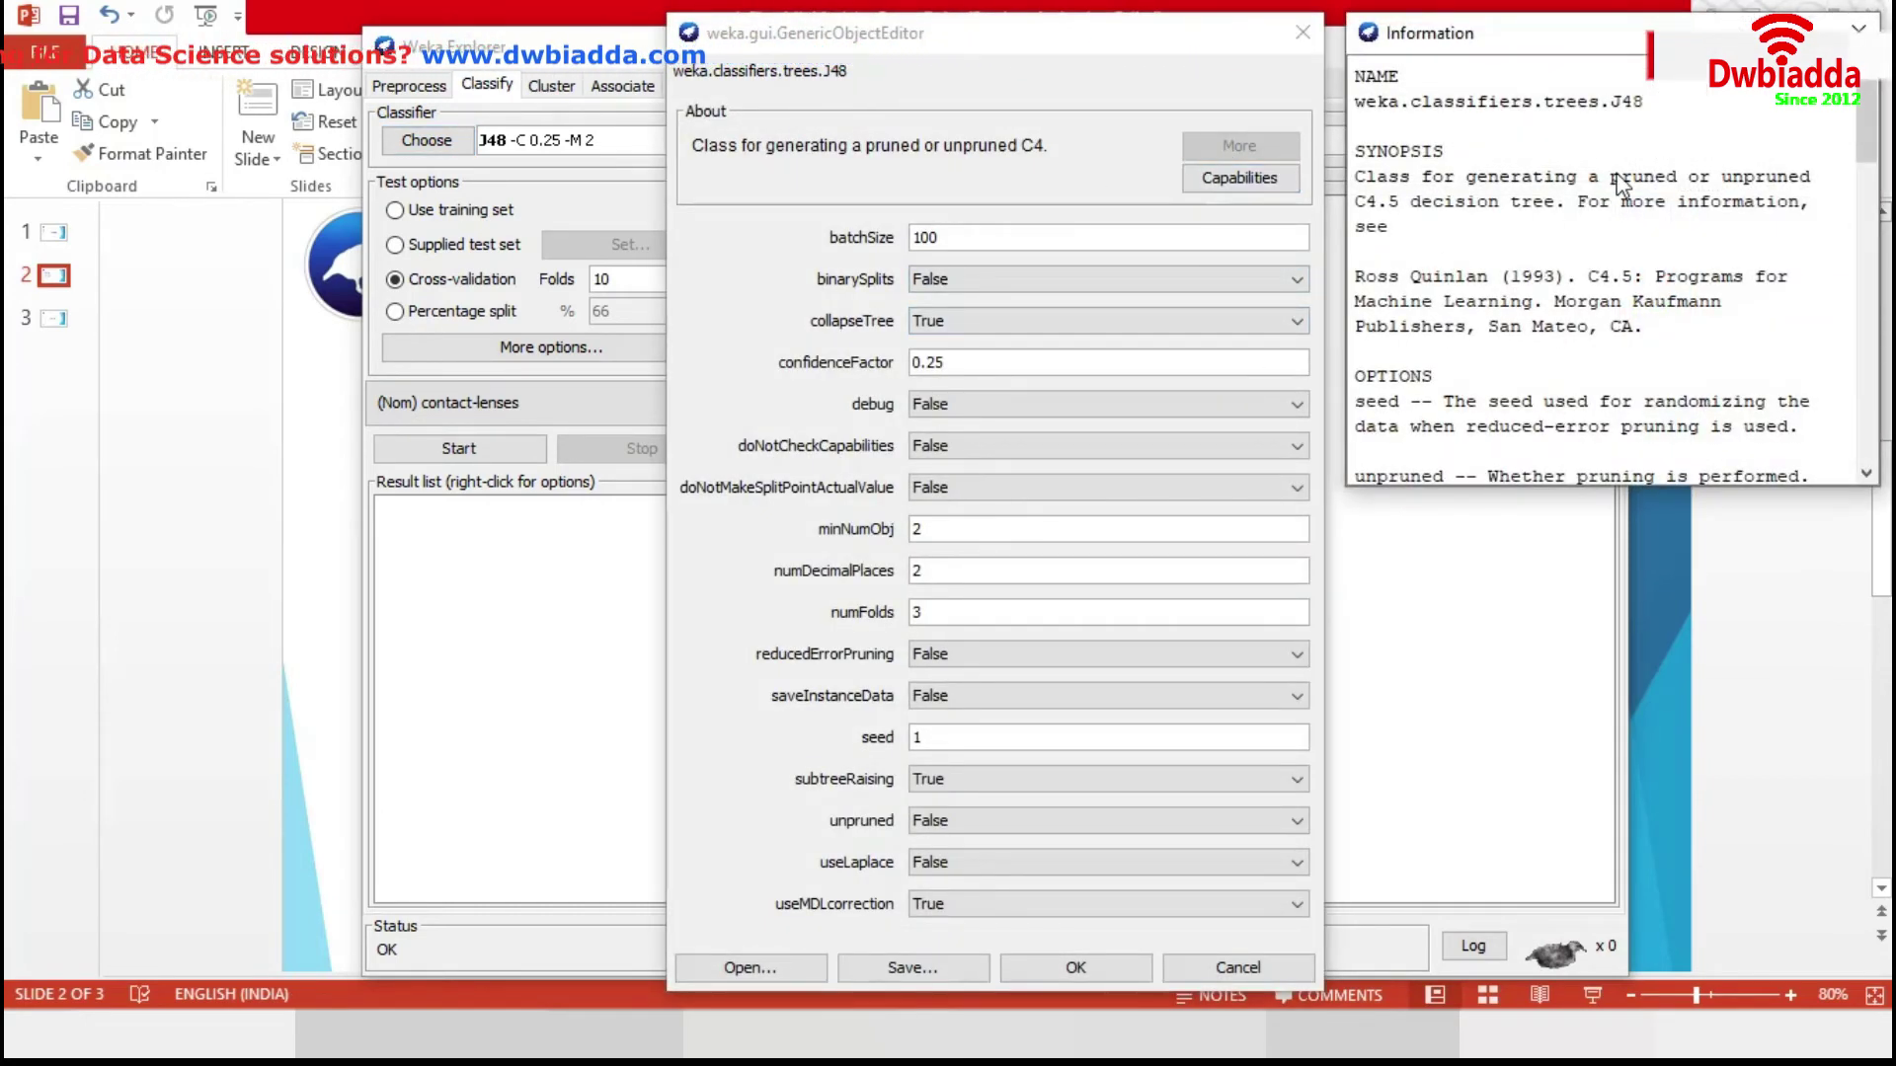
pyautogui.scroll(-5, 1634, 184)
pyautogui.click(1113, 364)
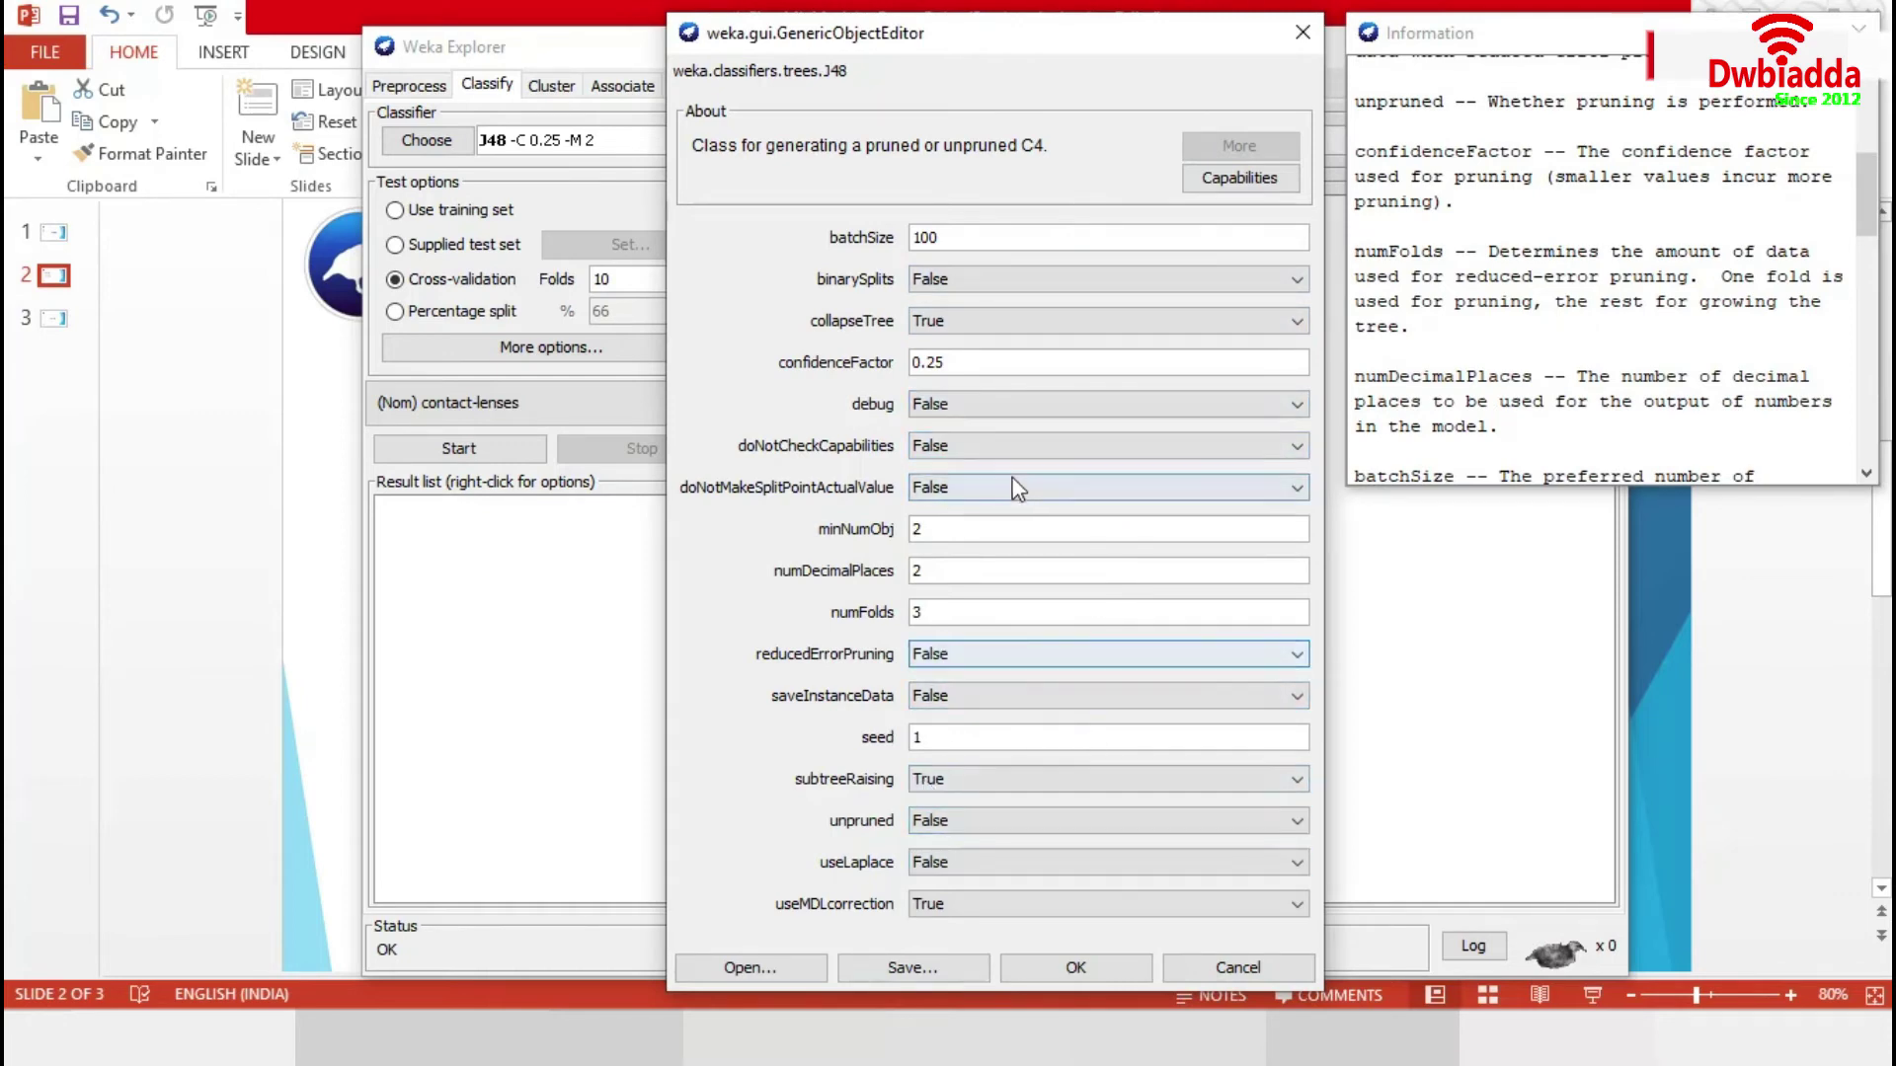
pyautogui.click(1218, 972)
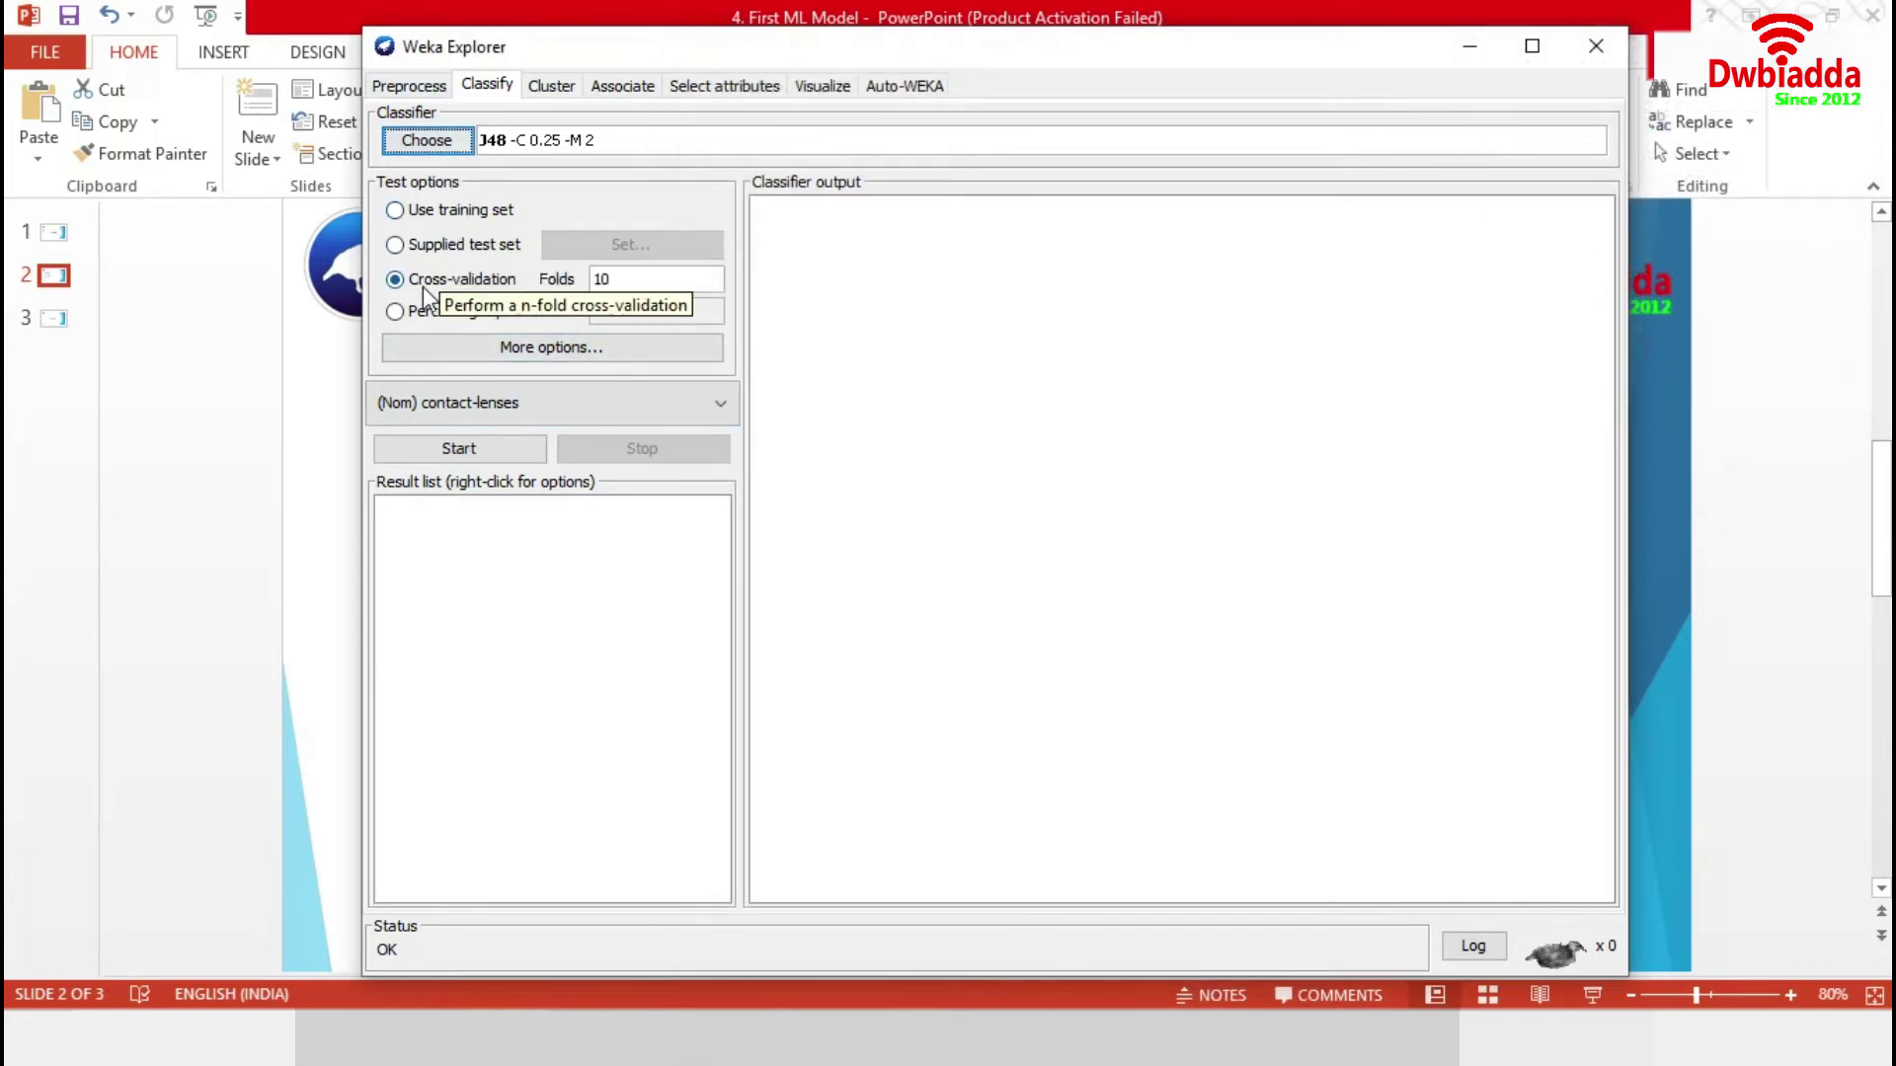
# Step: Keep (Nom) contact-lenses as the class and run J48 with 10-fold cross-validation
pyautogui.click(515, 405)
pyautogui.click(515, 405)
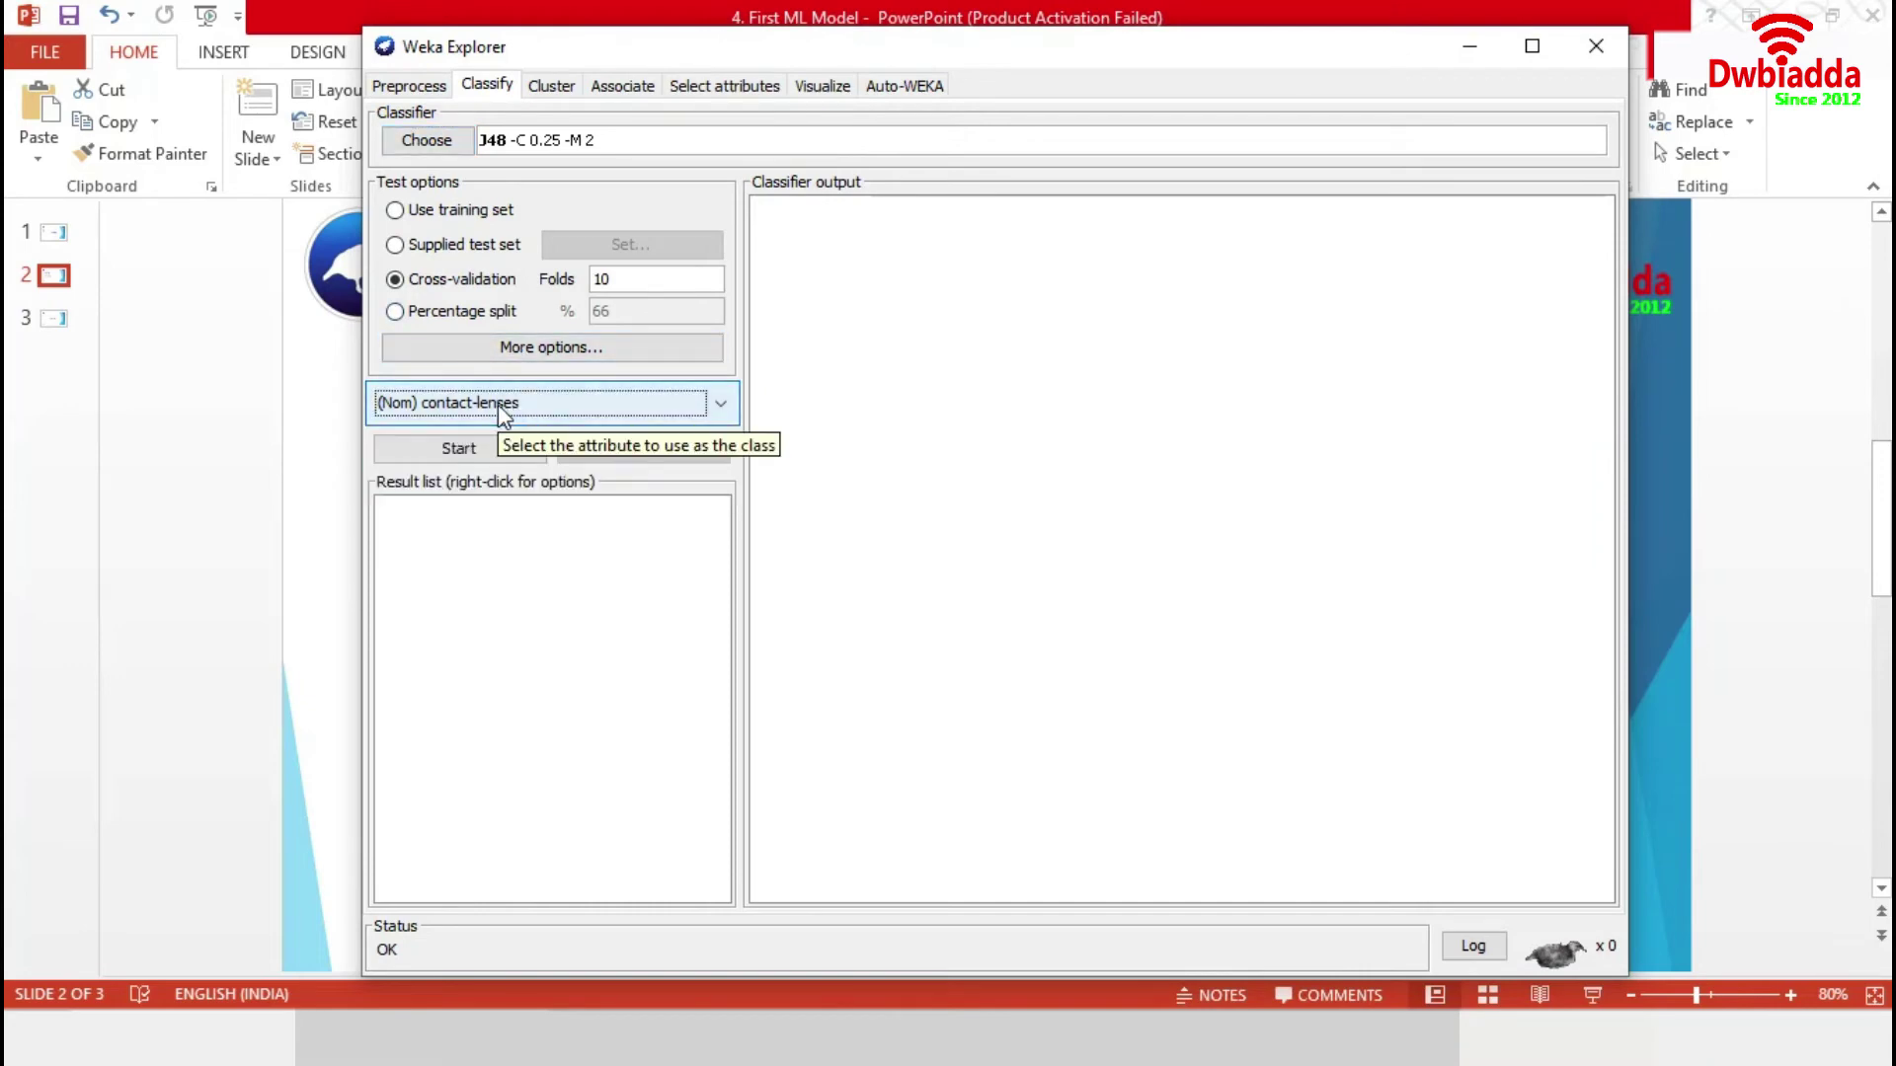
pyautogui.click(477, 450)
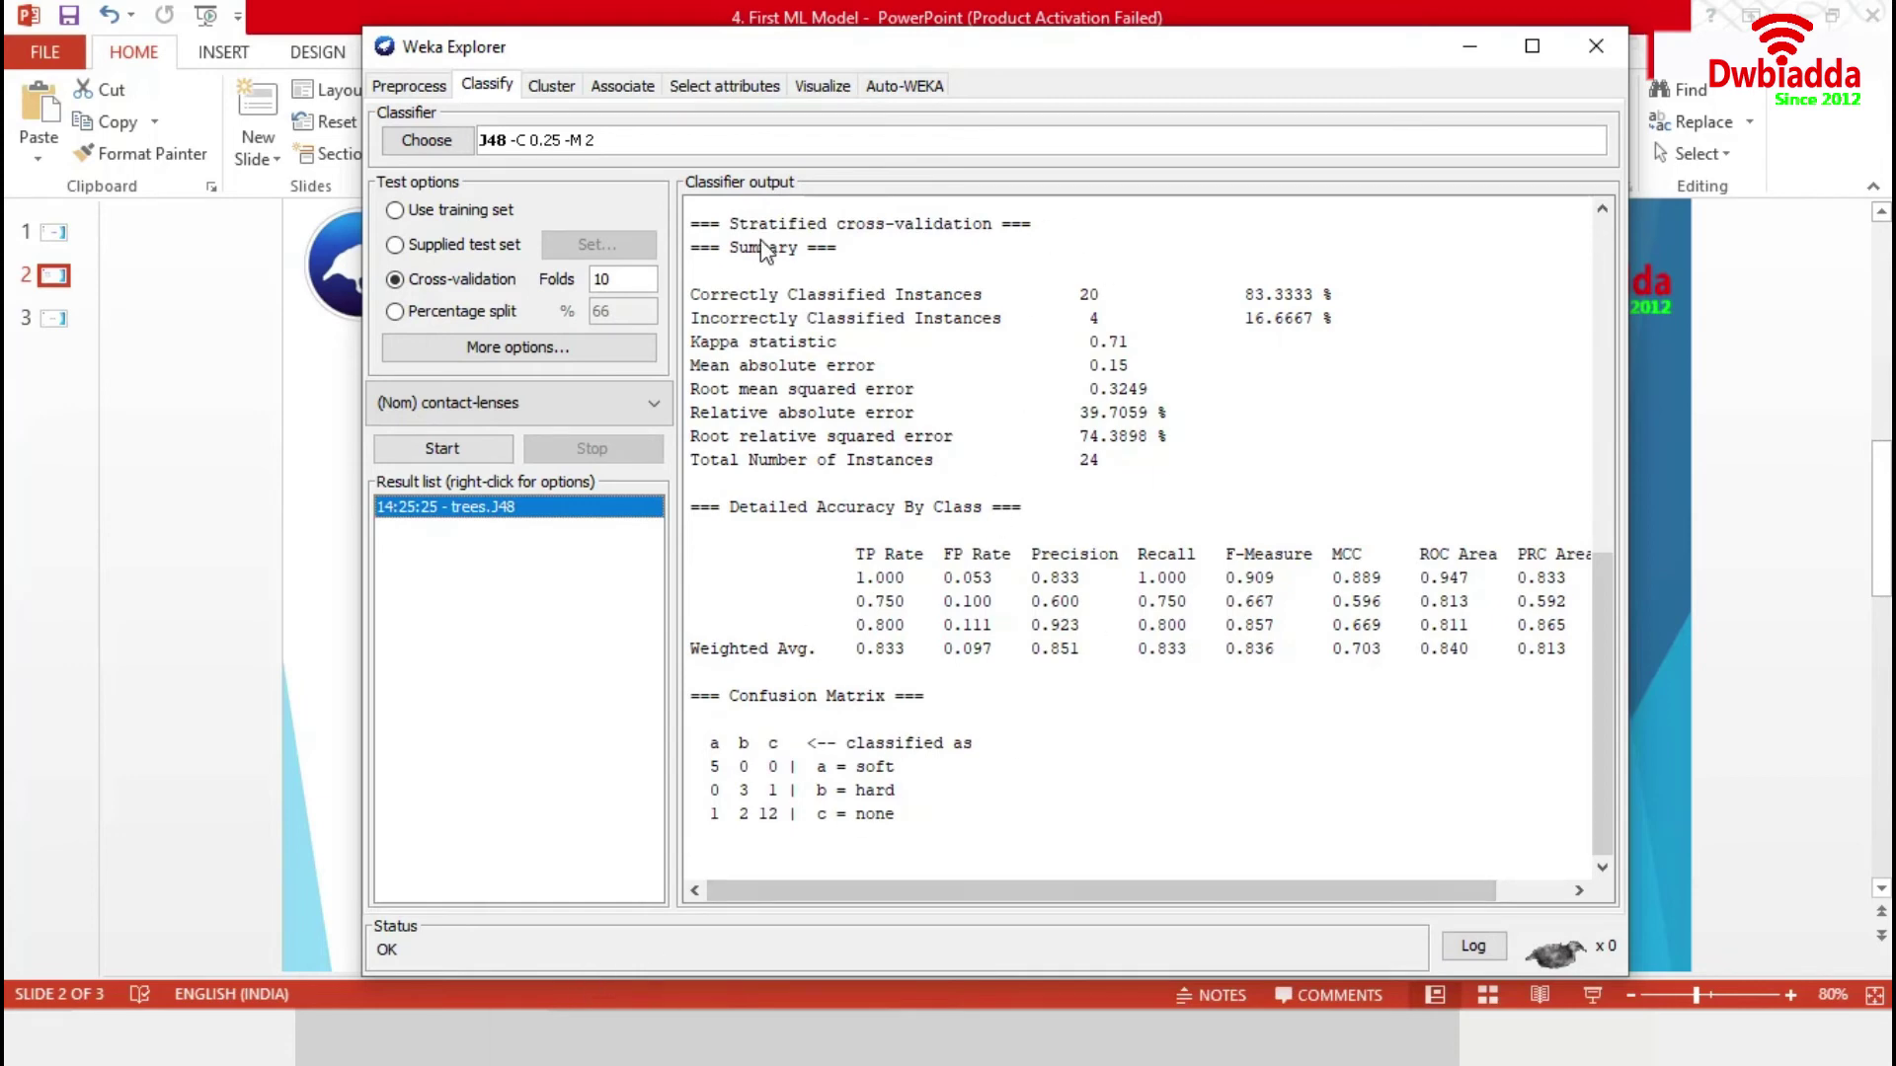
pyautogui.scroll(15, 1190, 462)
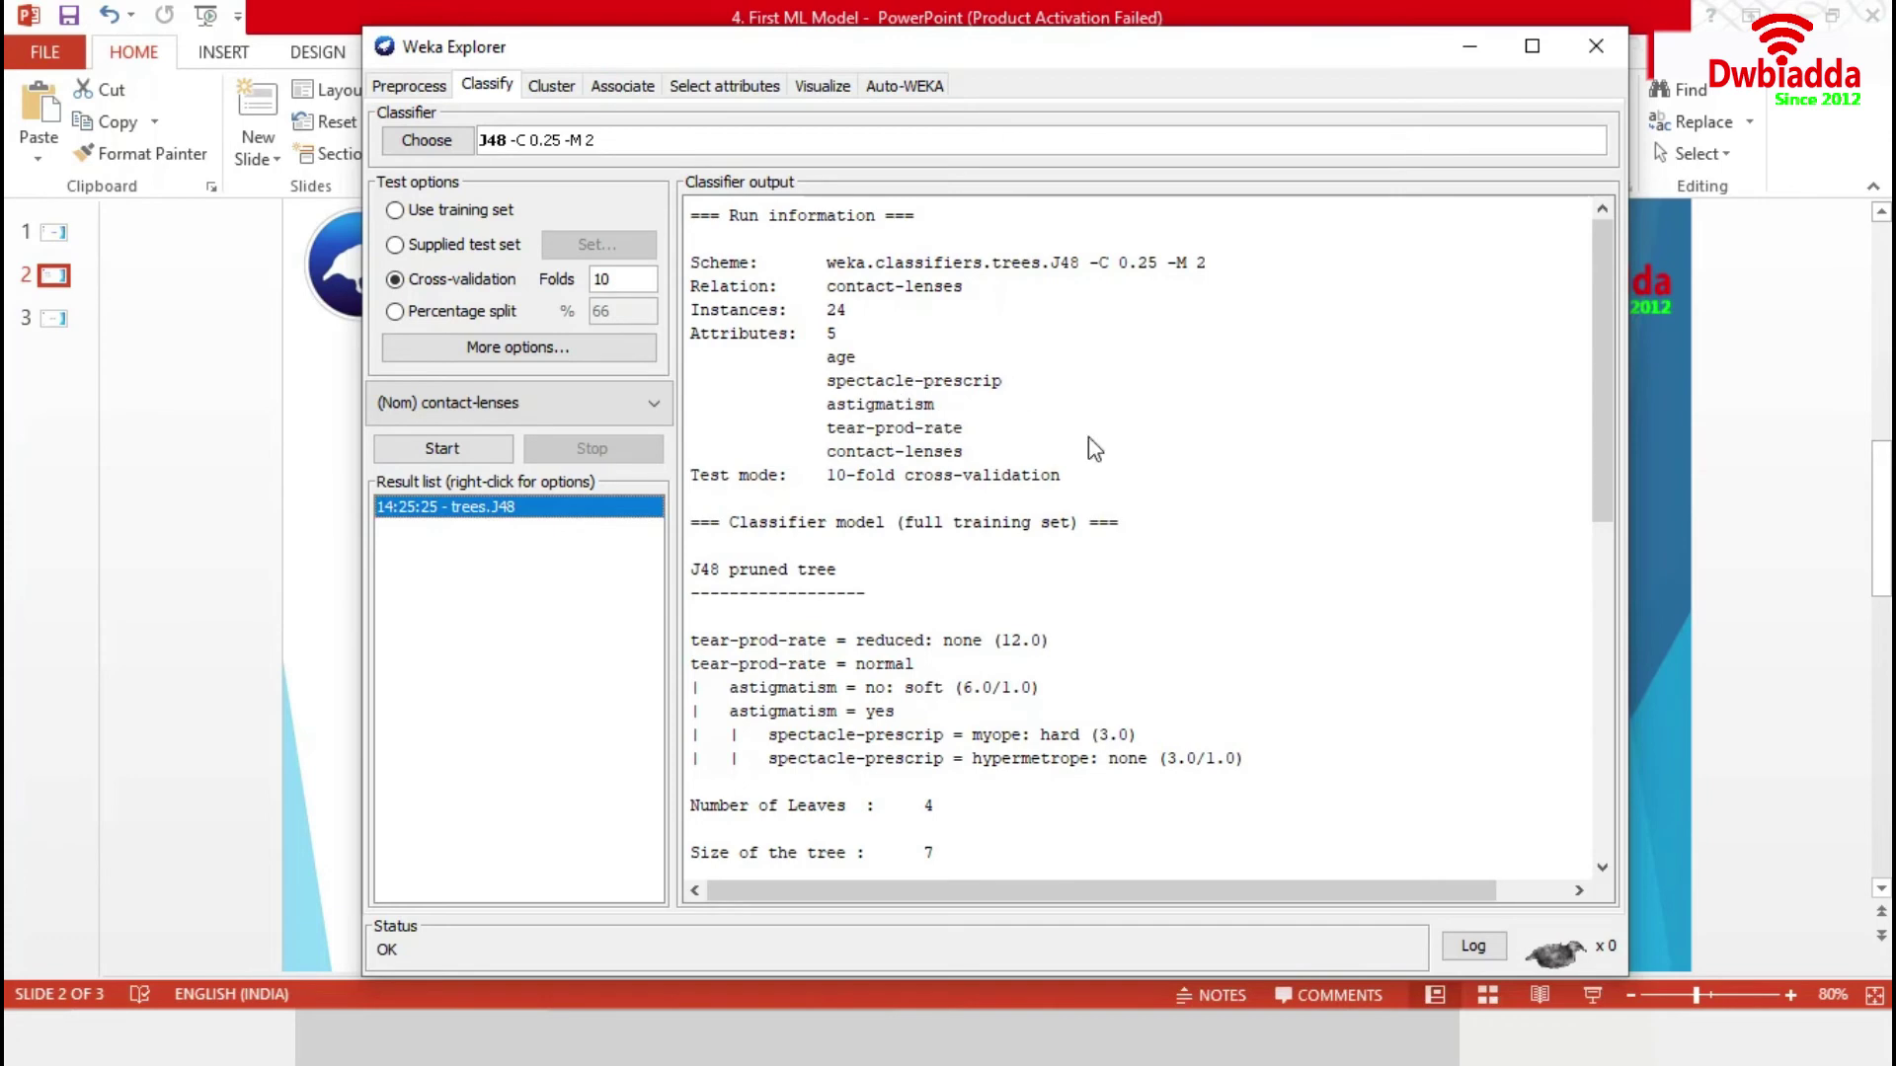
pyautogui.scroll(-3, 1087, 441)
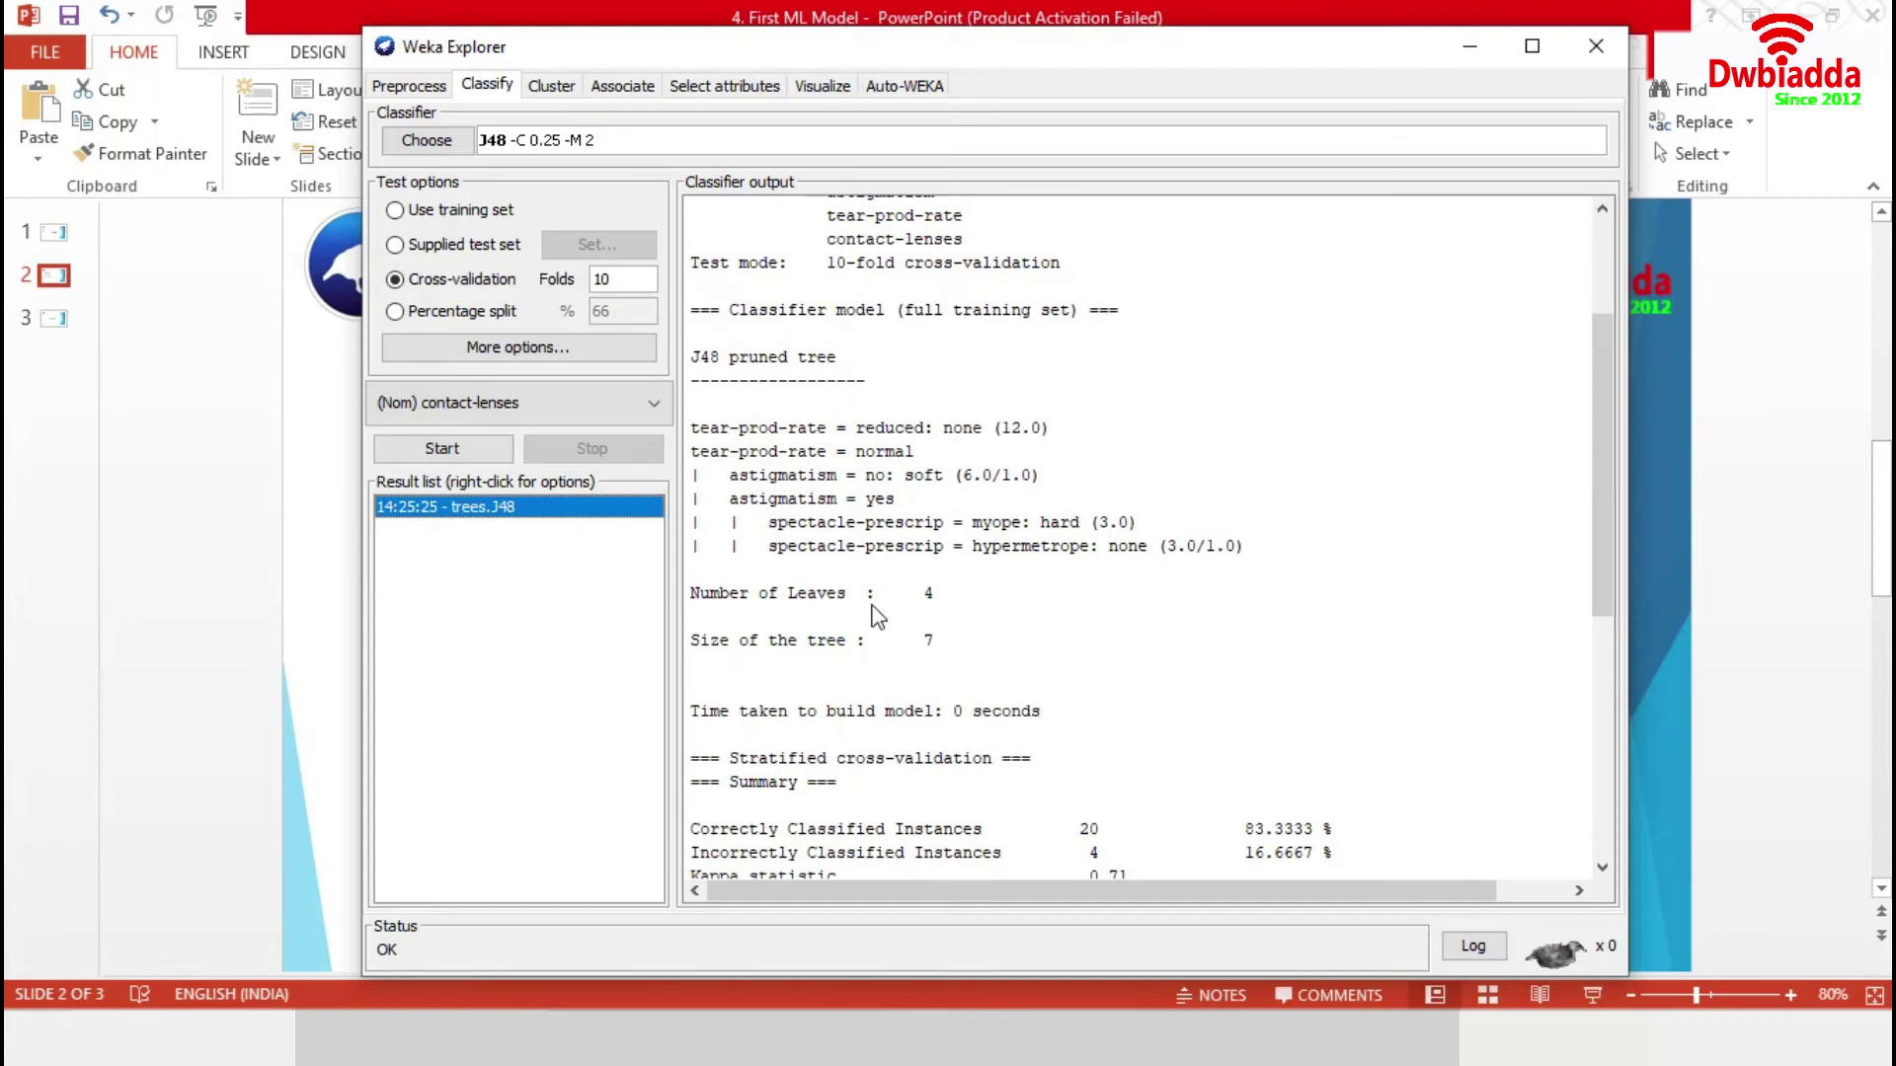
# Step: Visualize the 14:25:25 - trees.J48 result as a tree diagram
pyautogui.rightClick(461, 509)
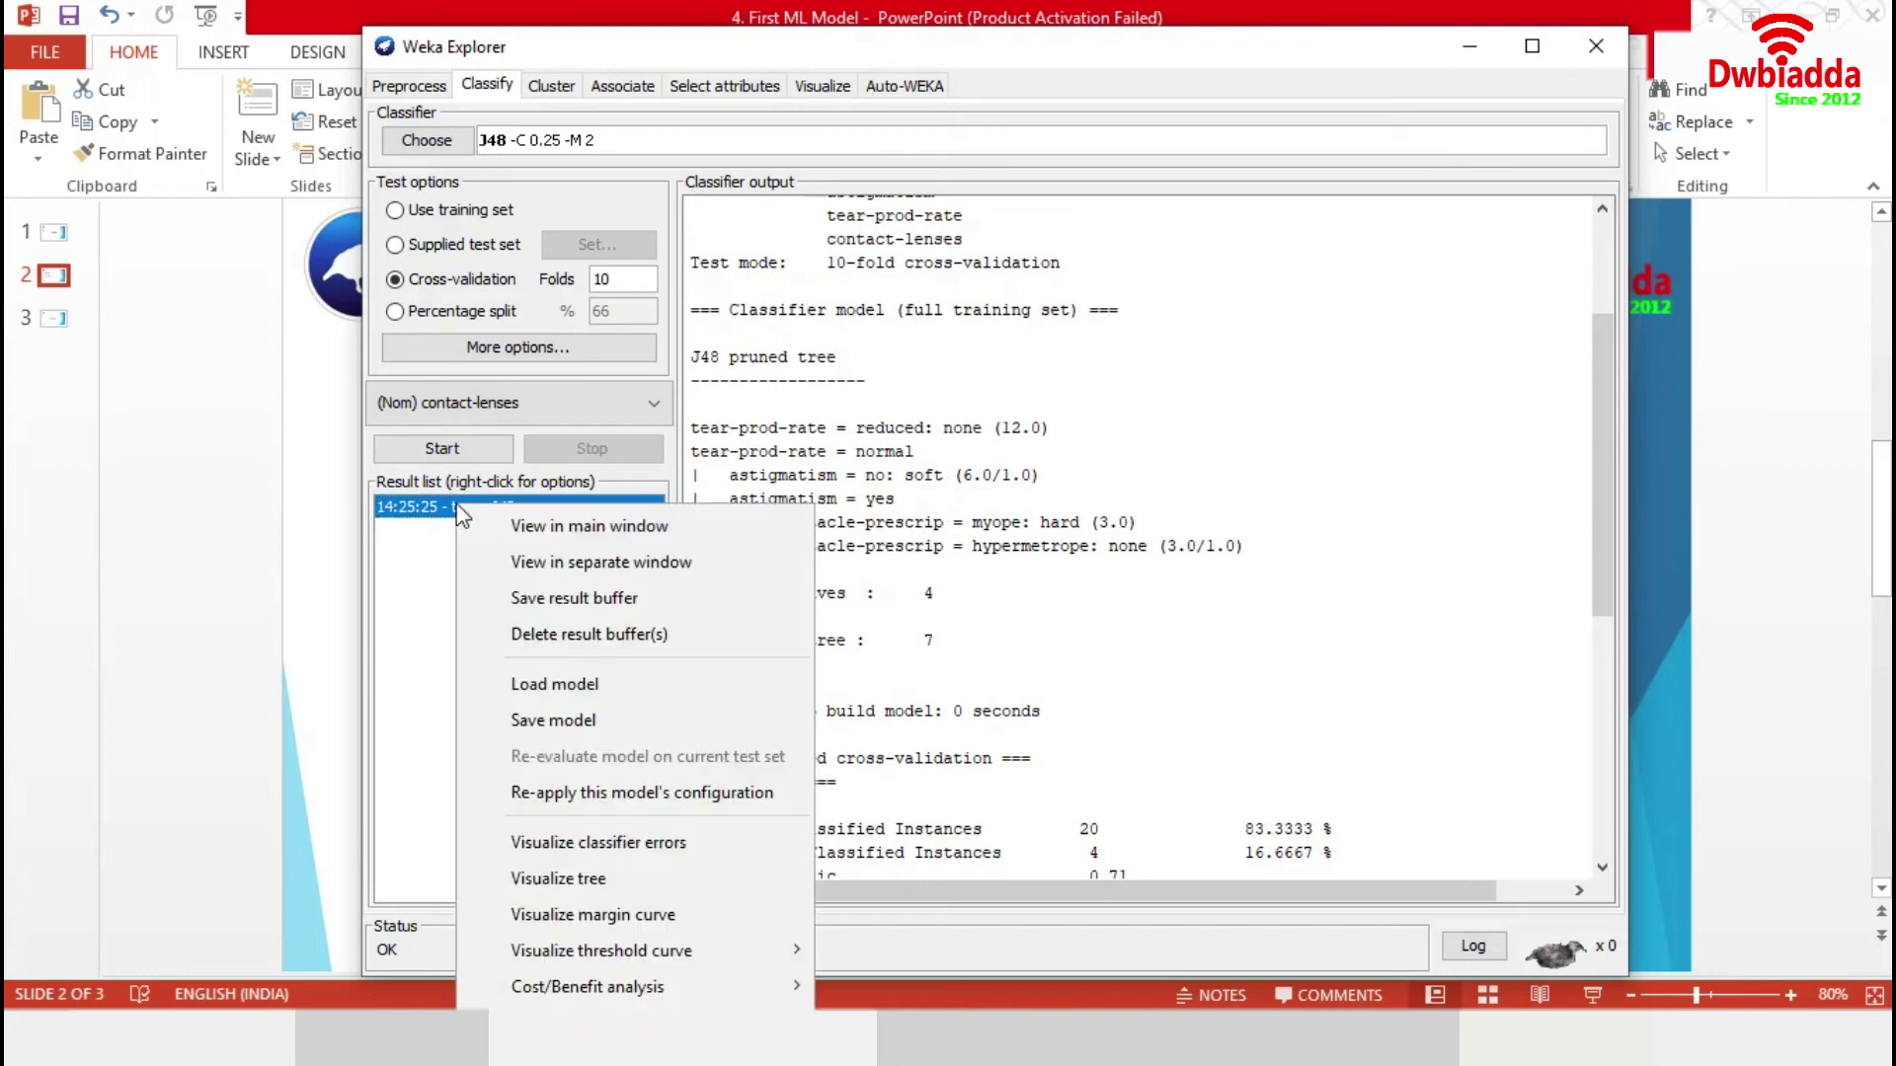
pyautogui.click(563, 877)
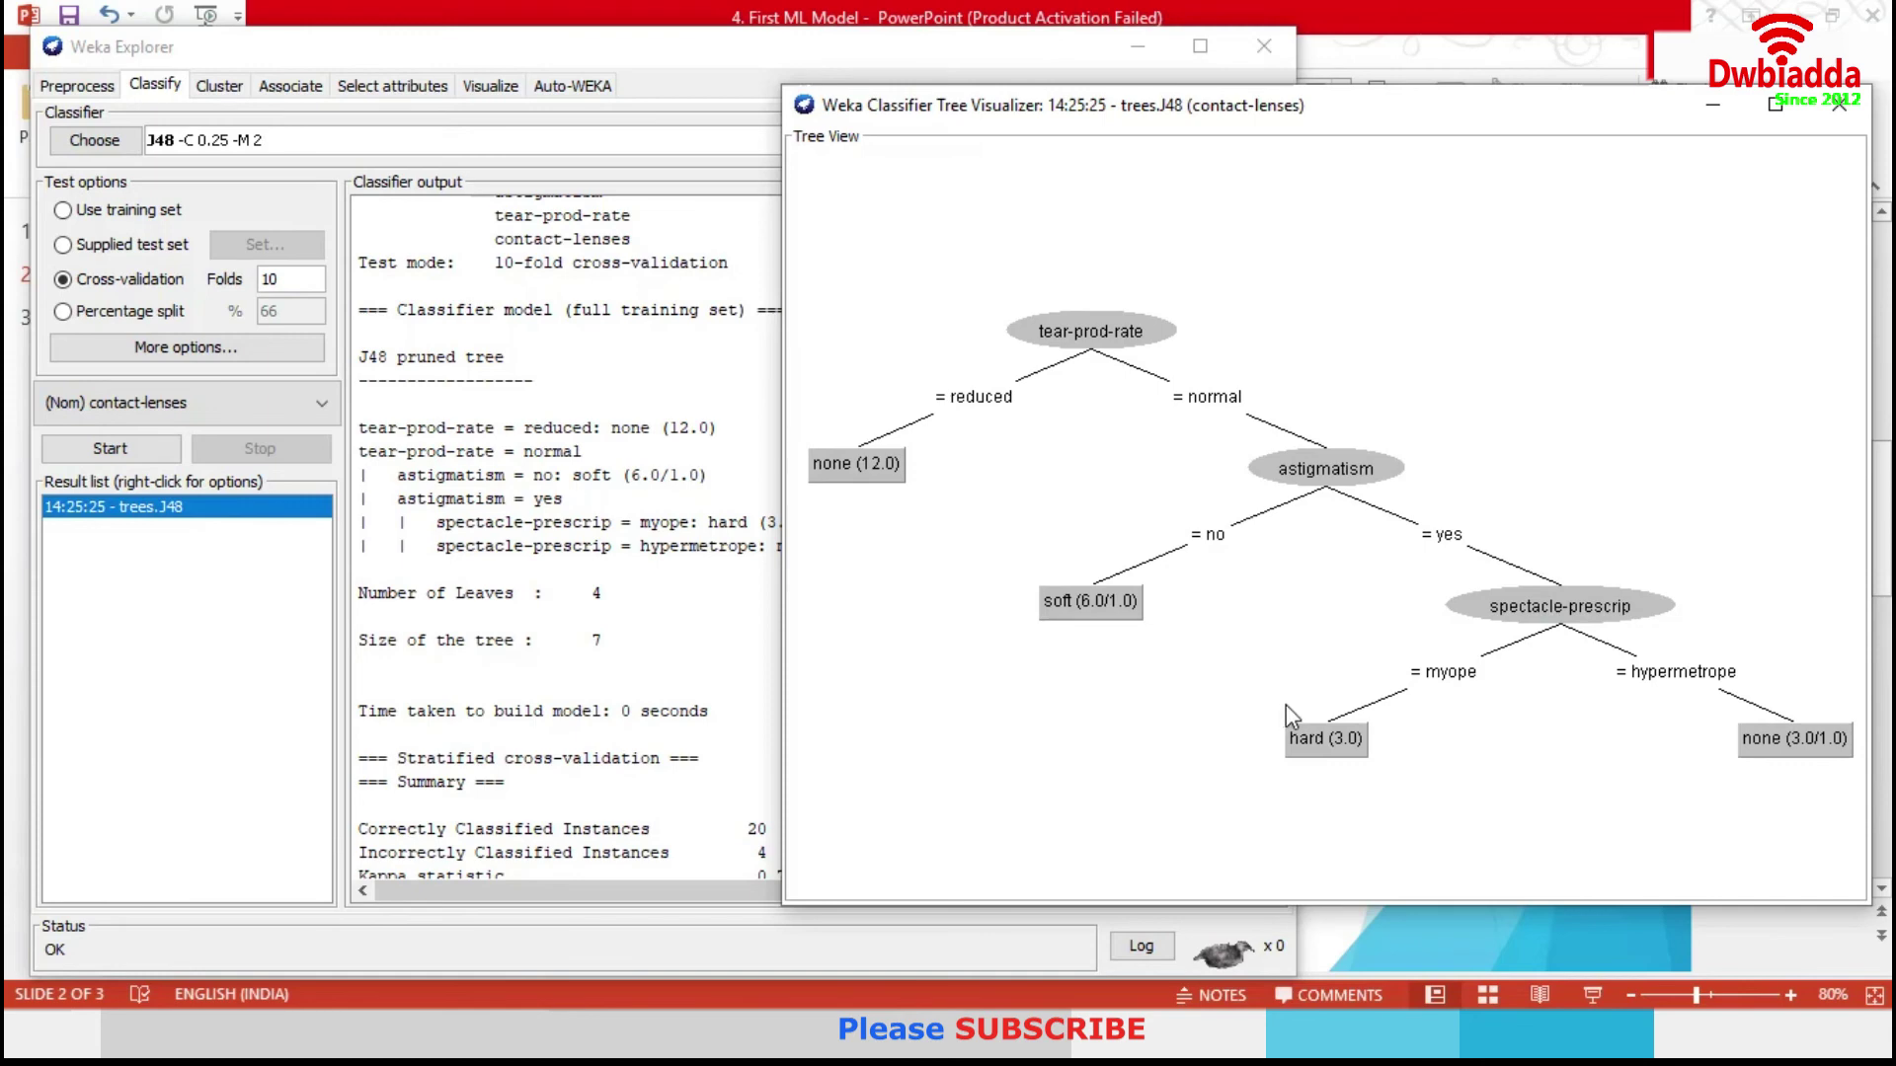
# Step: Close the tree diagram, widen Explorer to reveal the Class column, and open the Log
pyautogui.click(1839, 104)
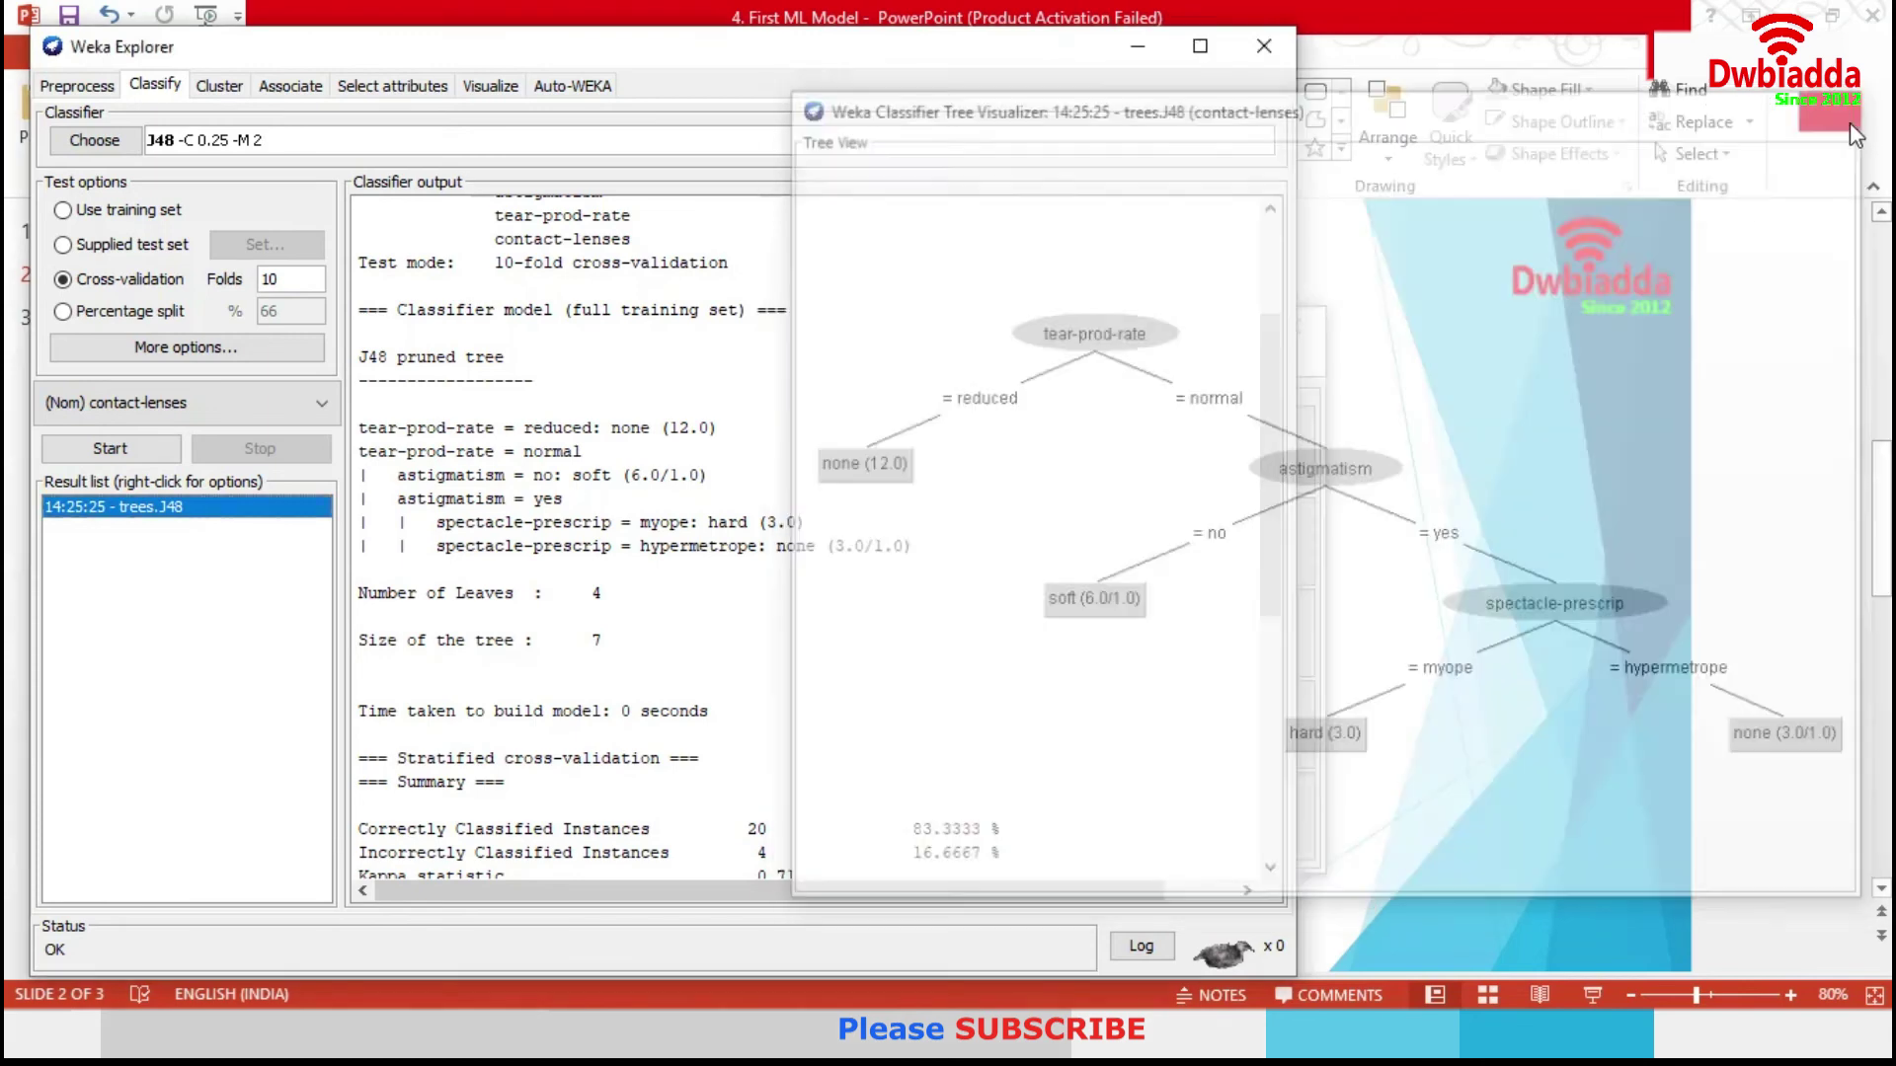
pyautogui.scroll(-5, 714, 624)
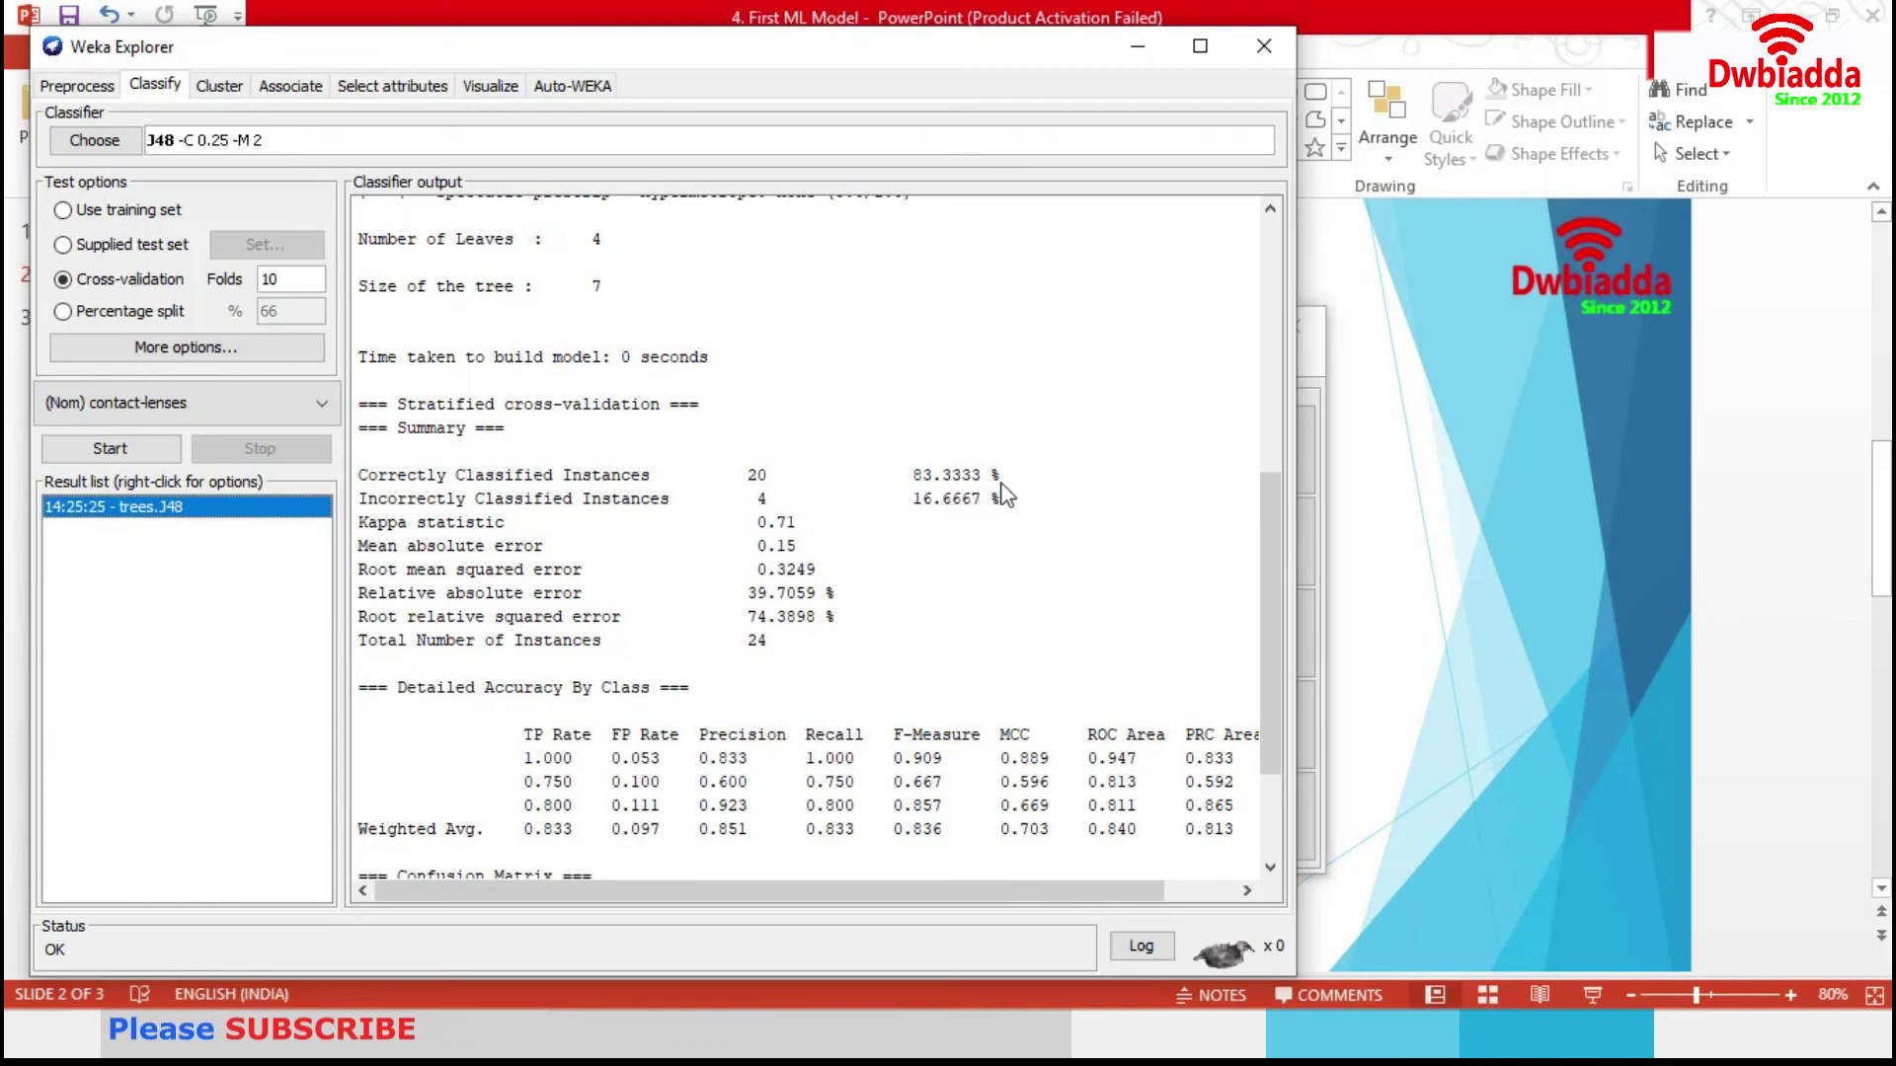
pyautogui.scroll(-2, 982, 464)
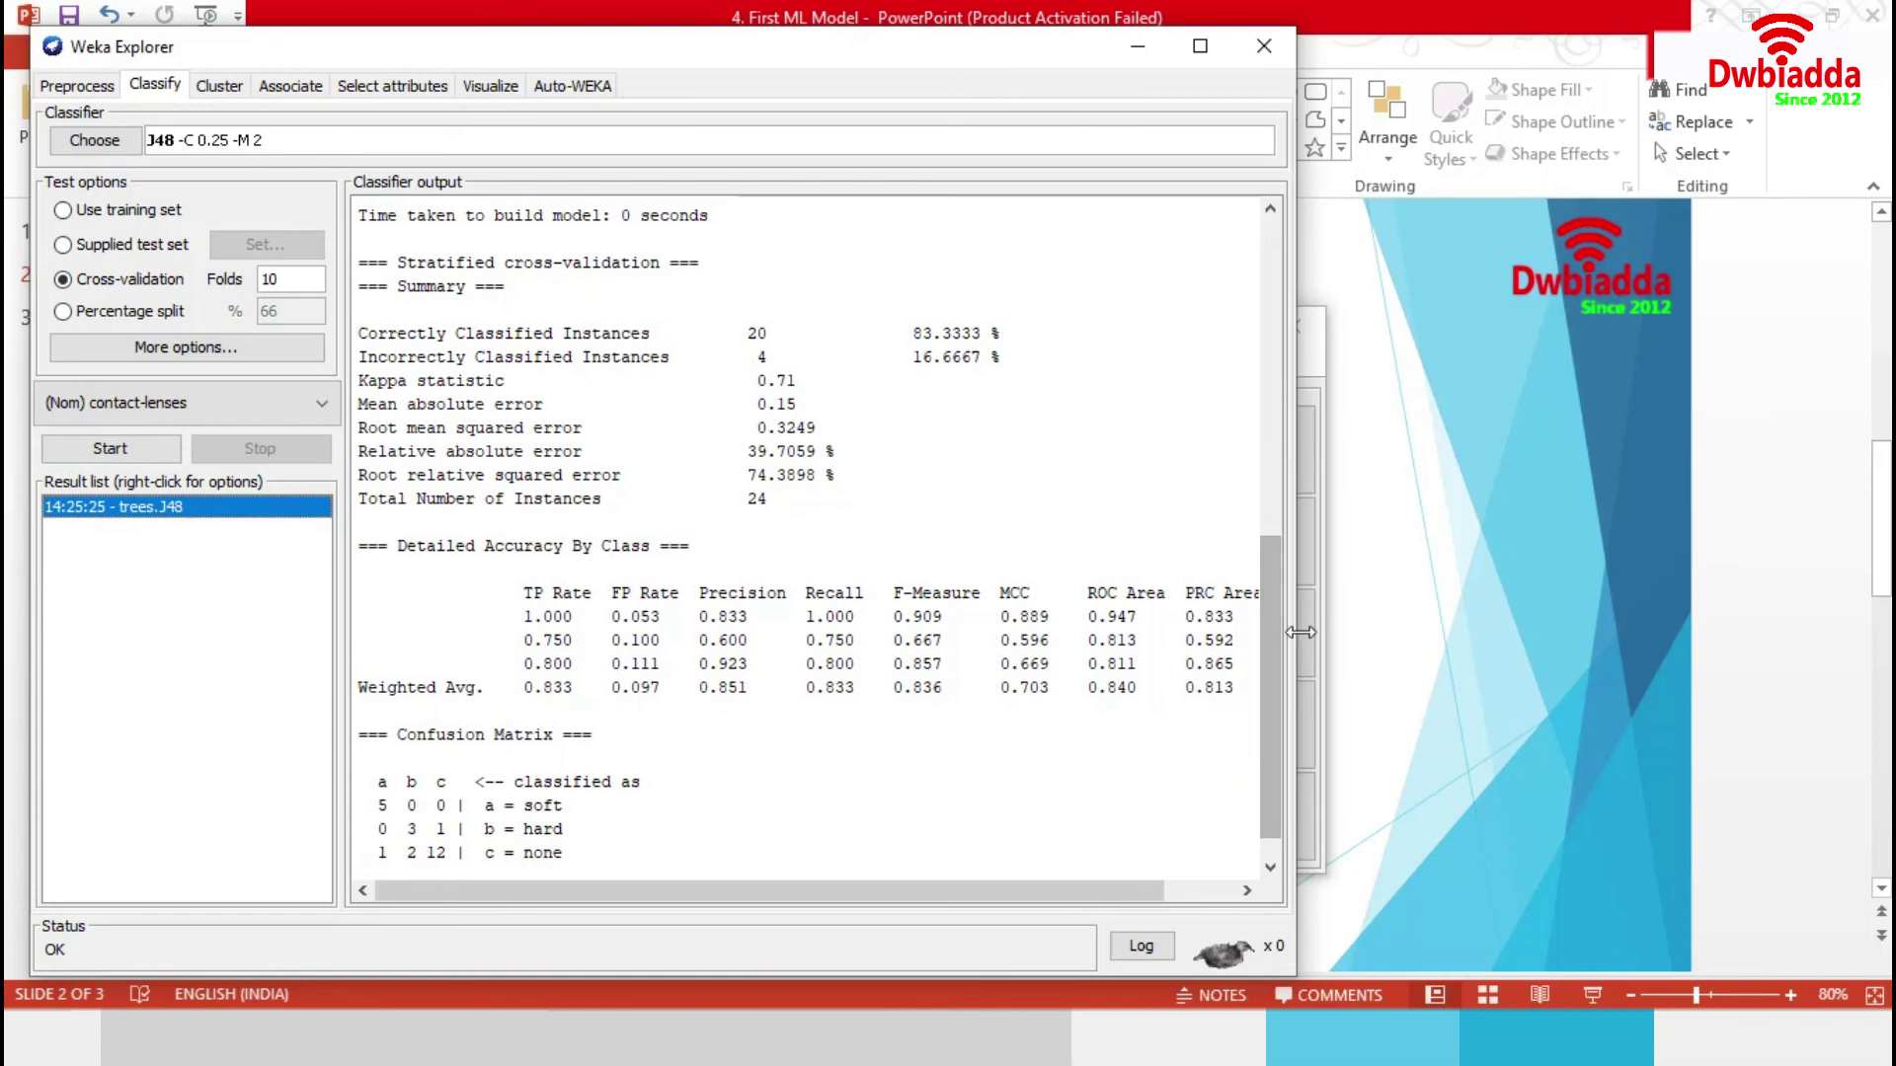
pyautogui.moveTo(1288, 637); pyautogui.dragTo(1625, 642)
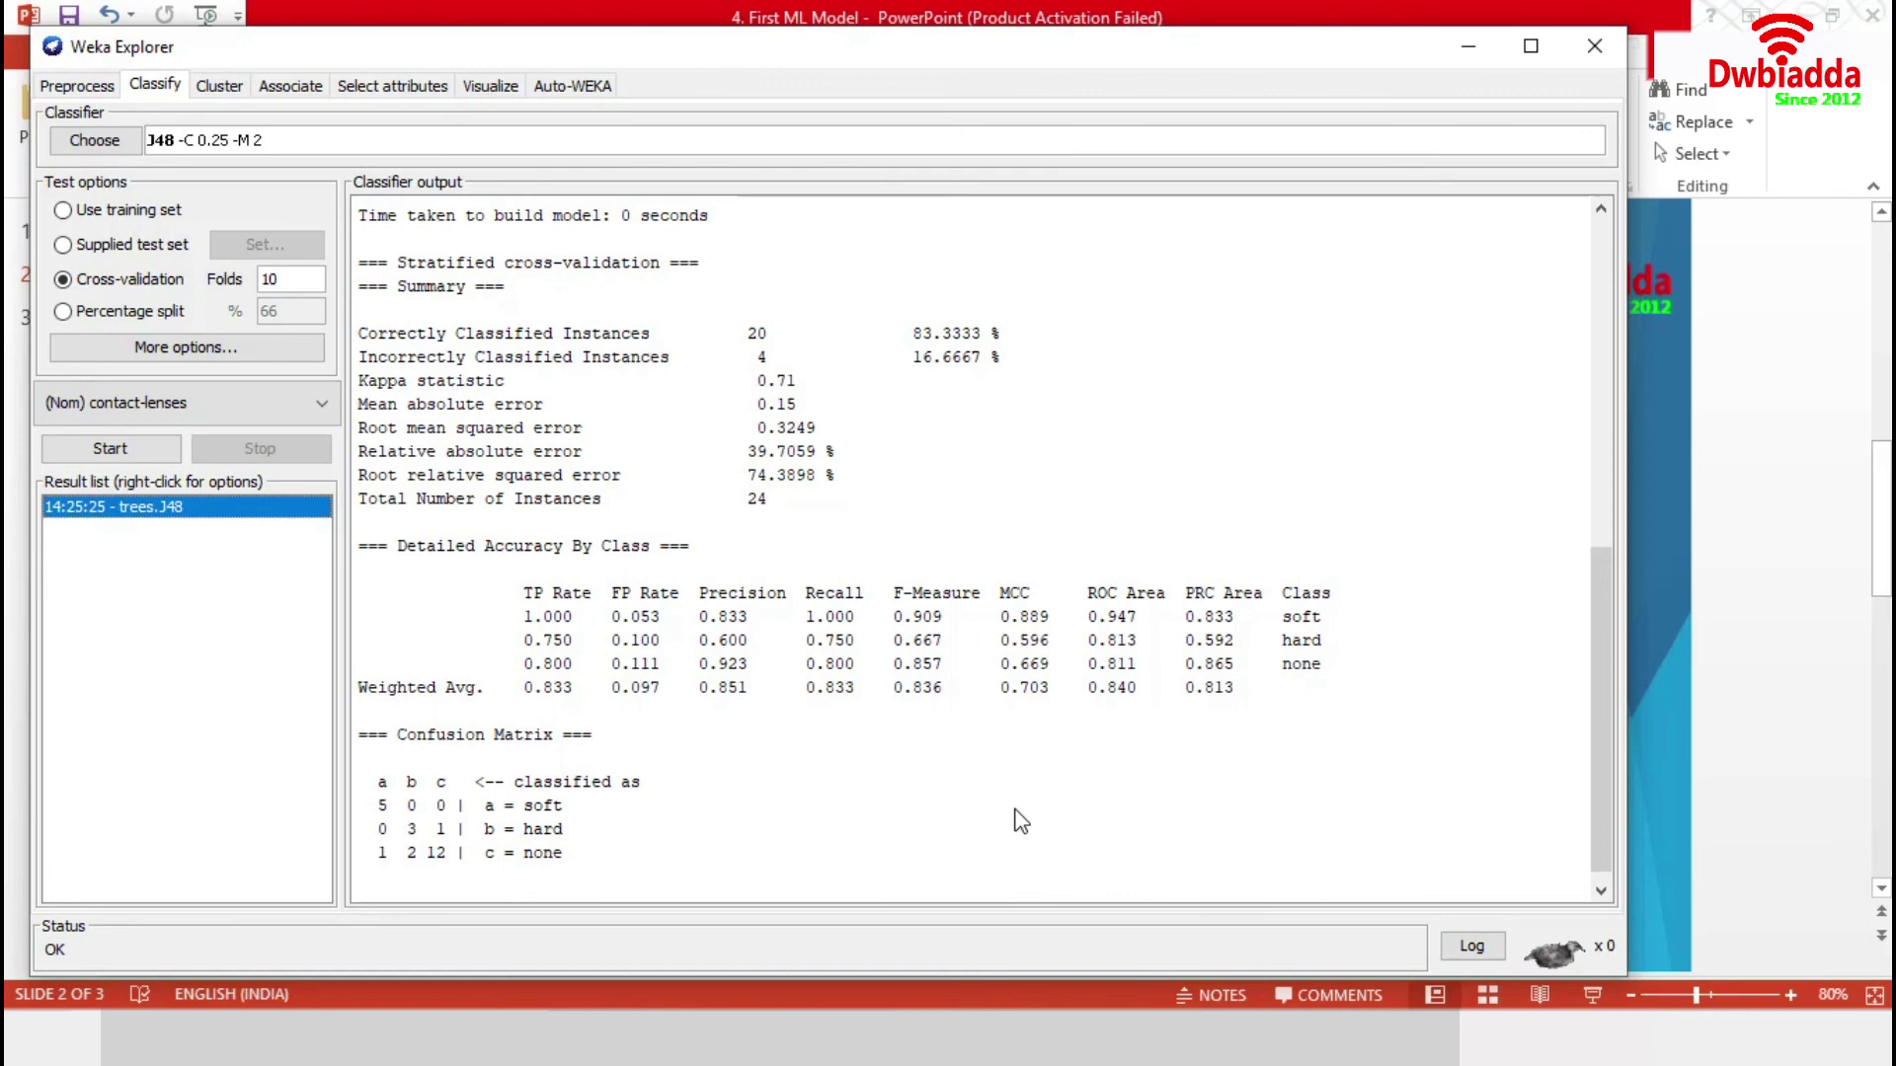
pyautogui.click(1469, 946)
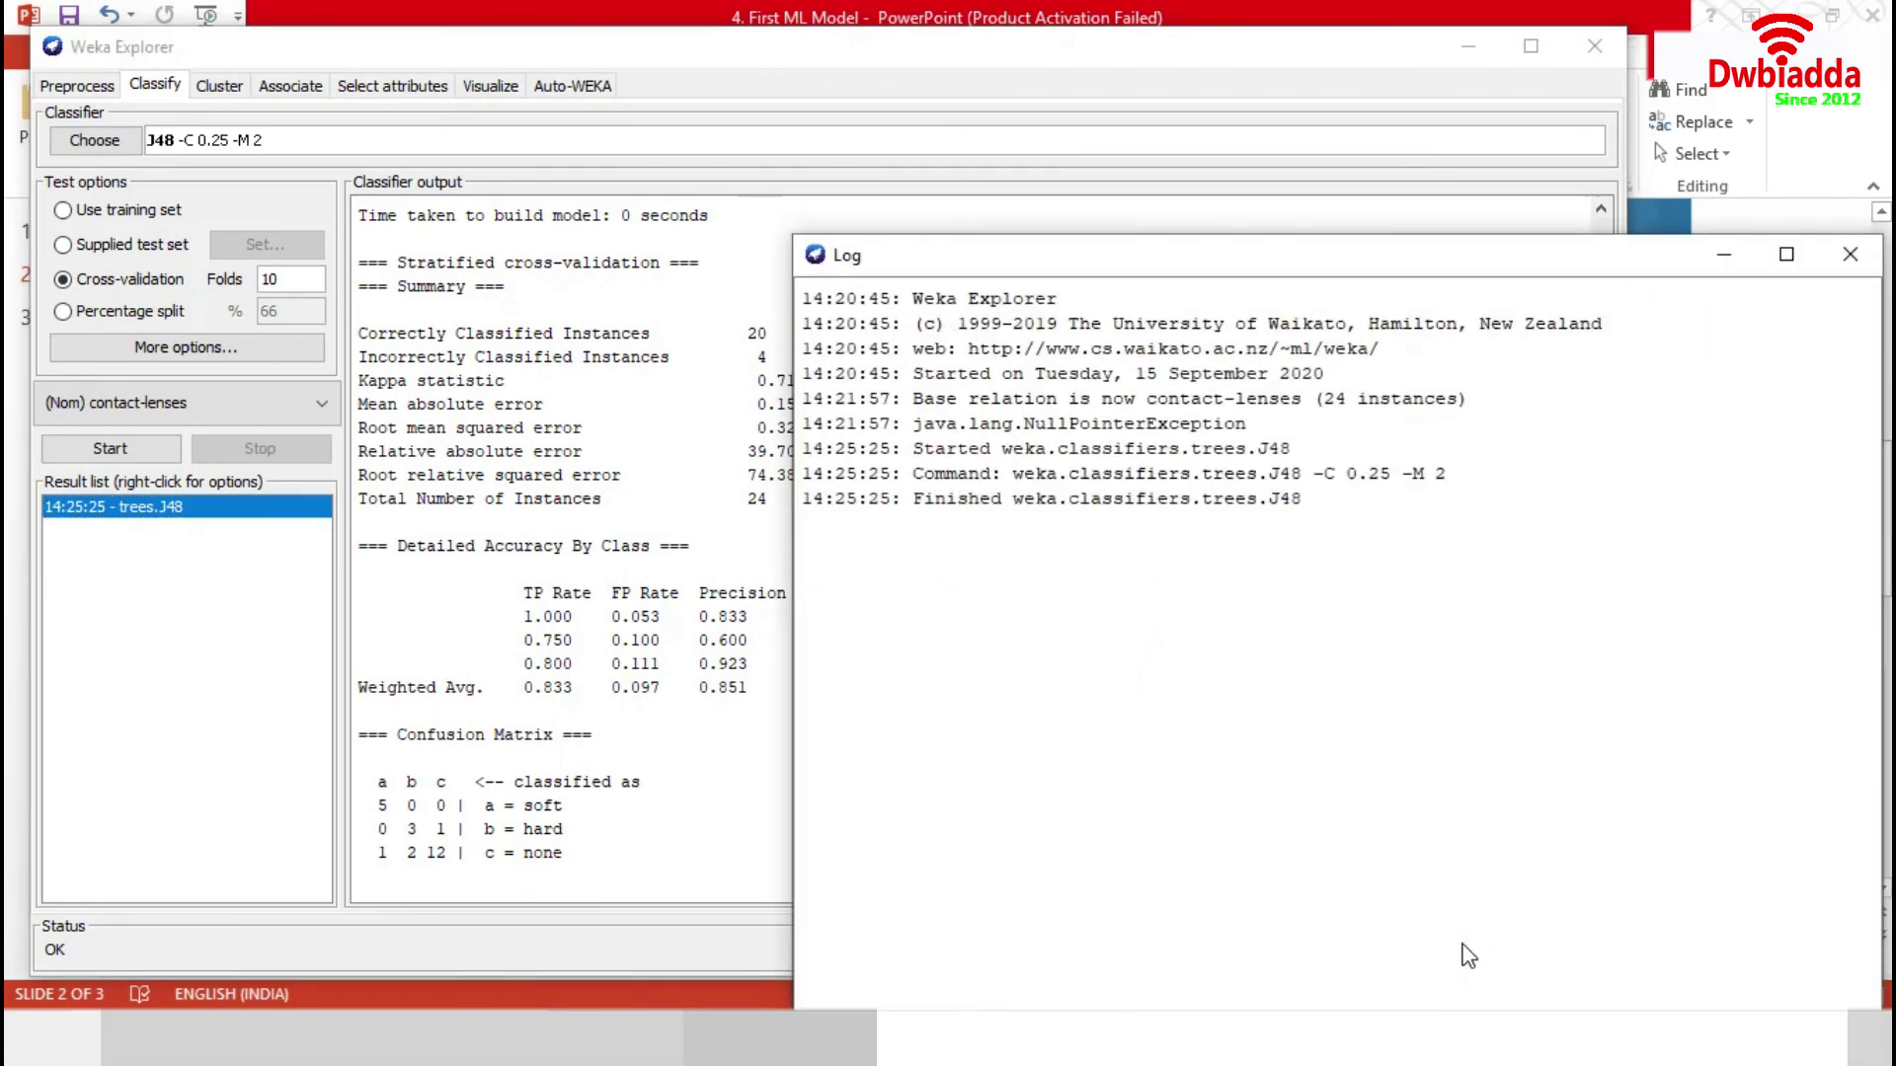
# Step: Close the session Log window with Alt+F4
pyautogui.hotkey('alt', 'F4')
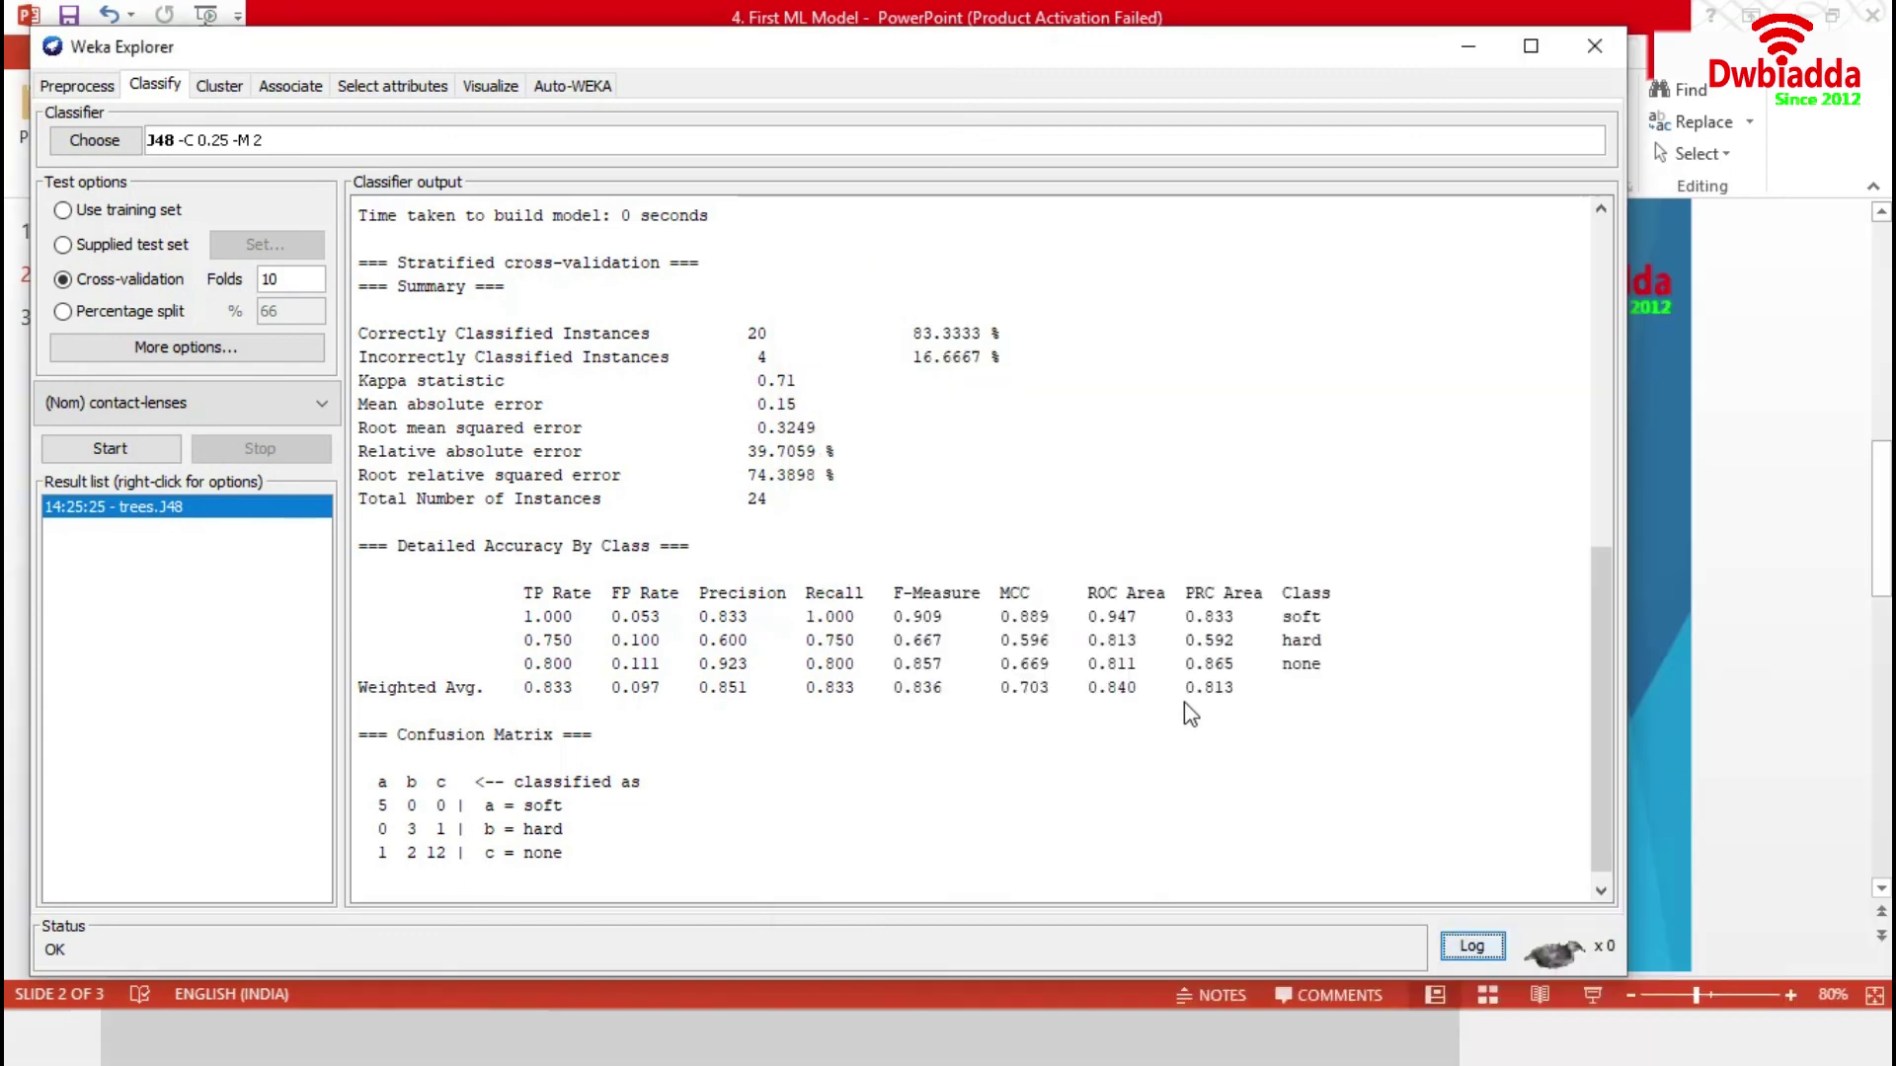